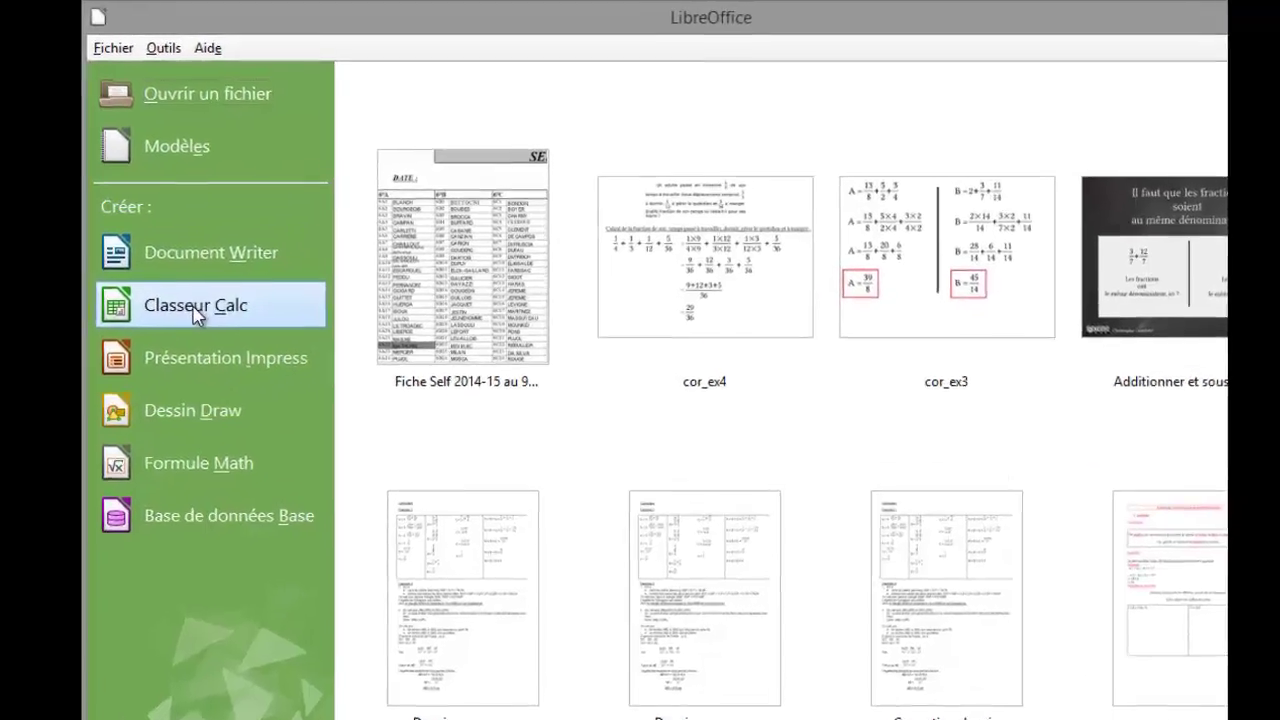
- Create a new blank Calc spreadsheet (Classeur Calc) from the Start Center
click(230, 280)
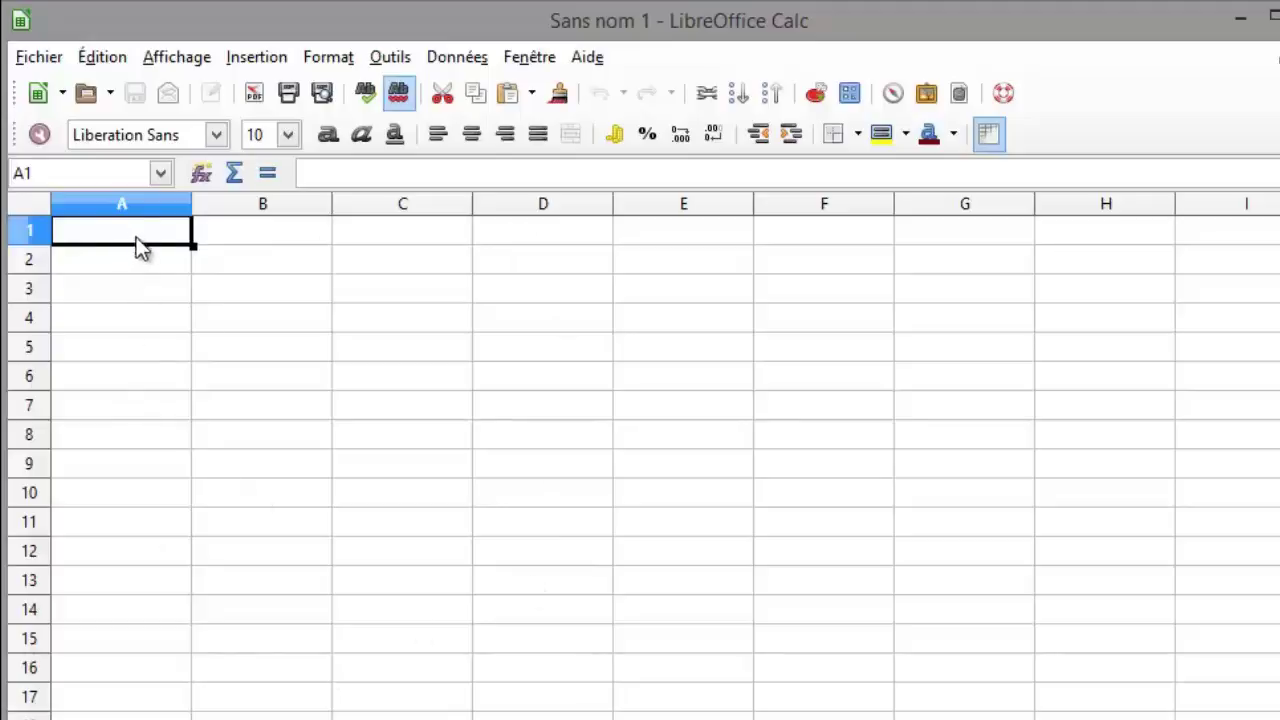
- Clear a stray entry in A3 and add two new sheets, Feuille2 and Feuille3
click(132, 296)
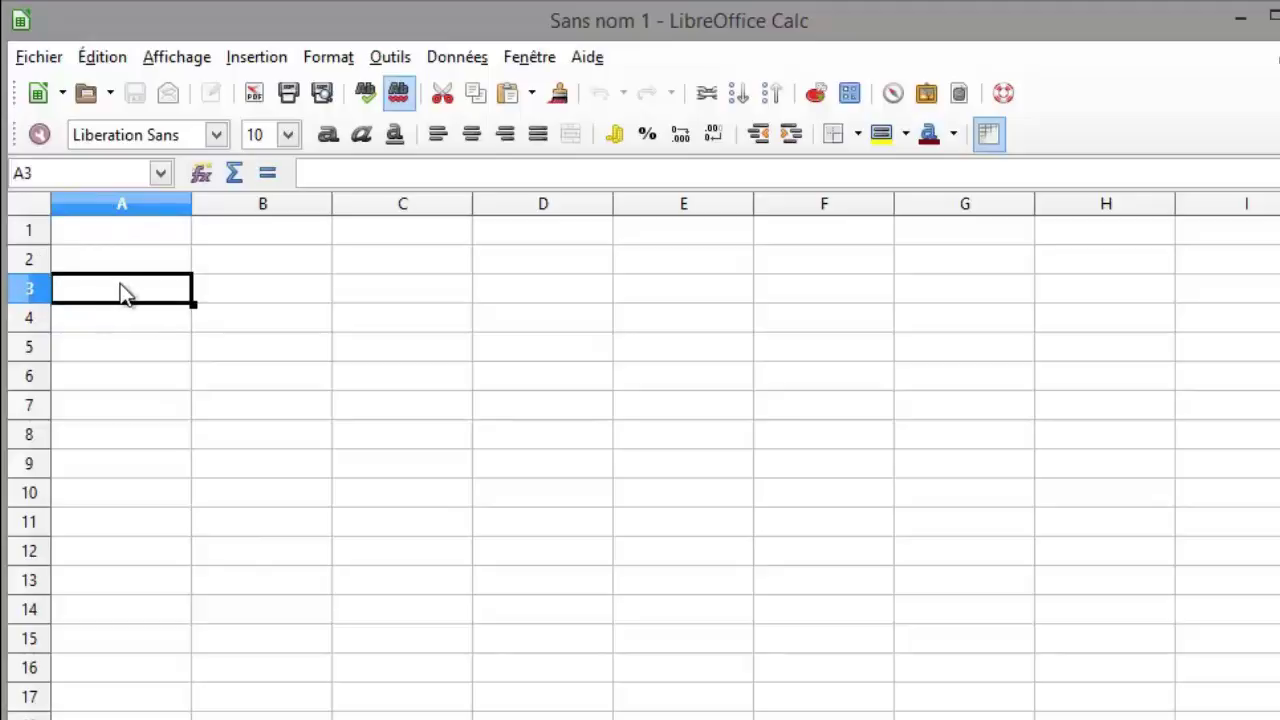
text(A3)
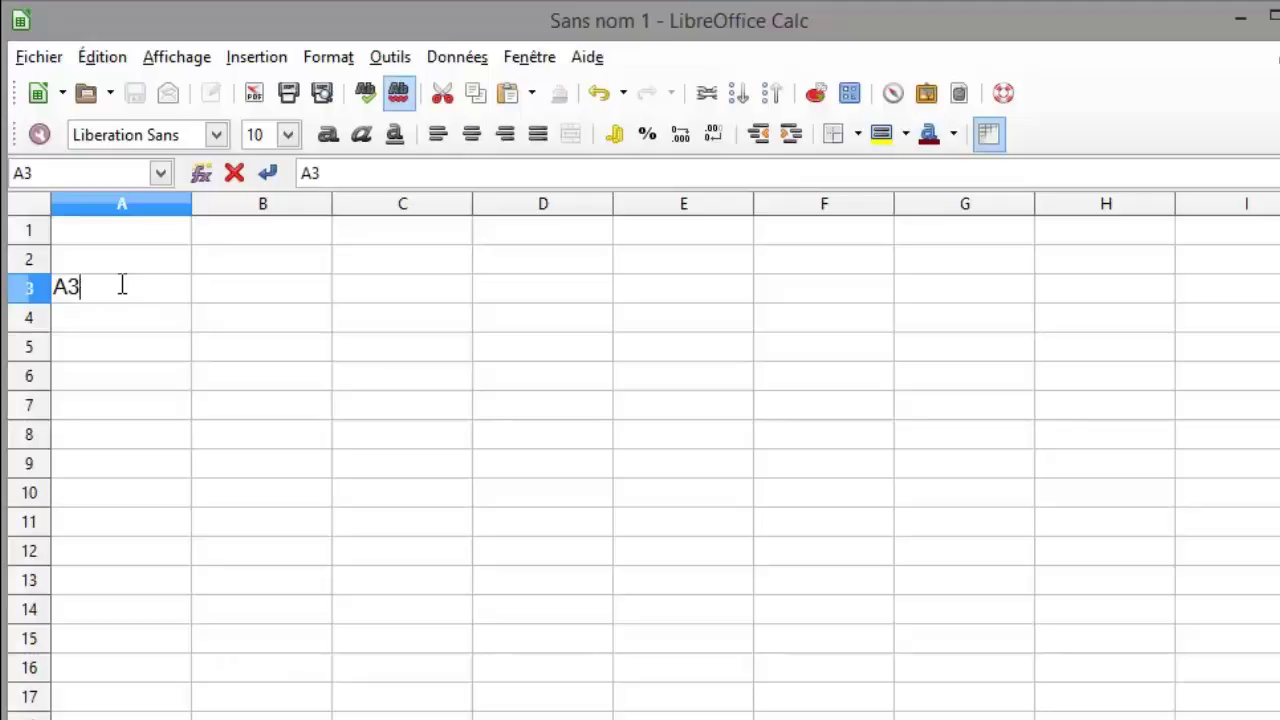
key(BackSpace)
key(BackSpace)
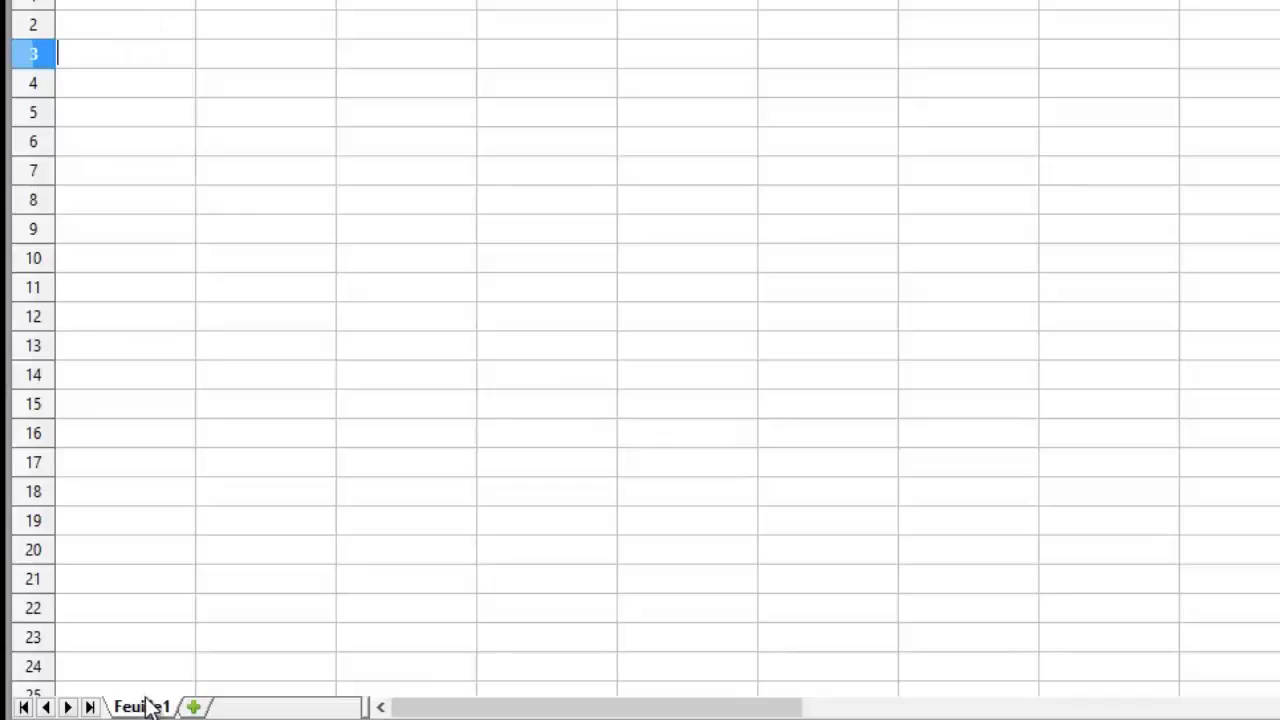
click(196, 708)
click(266, 708)
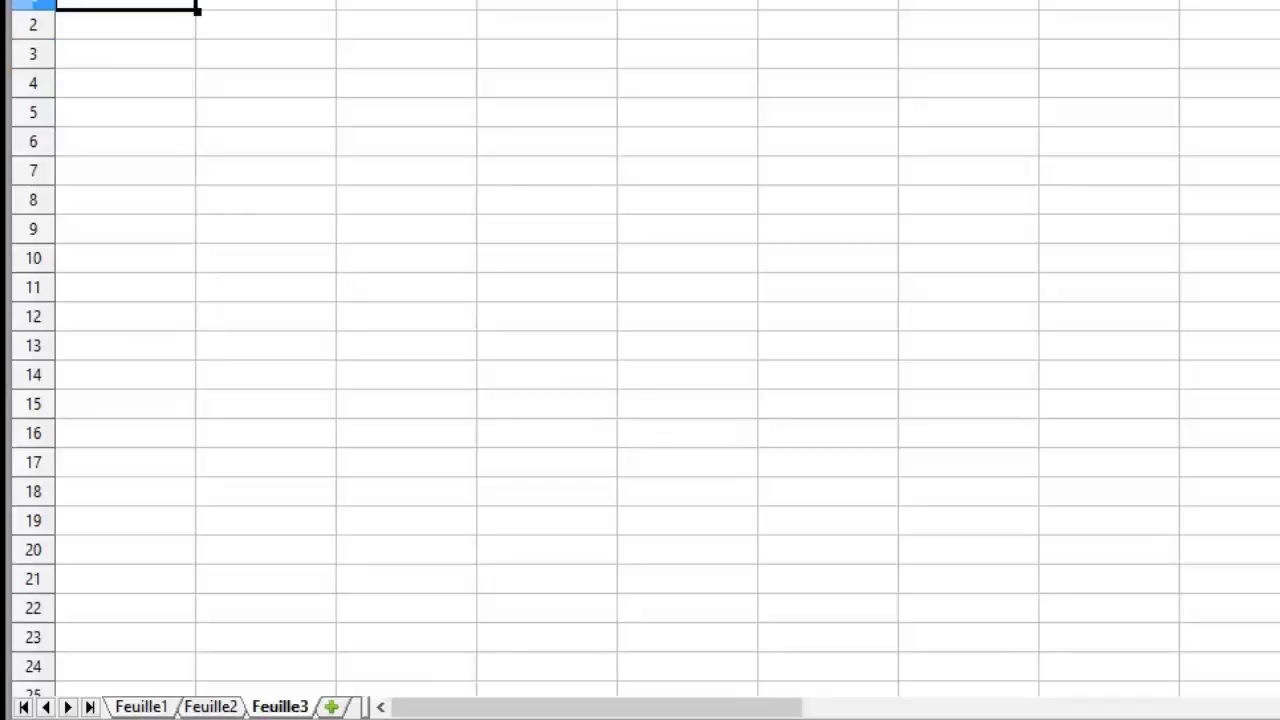
- Rename sheet Feuille1 to 'présentation tableur'
click(160, 708)
right_click(155, 708)
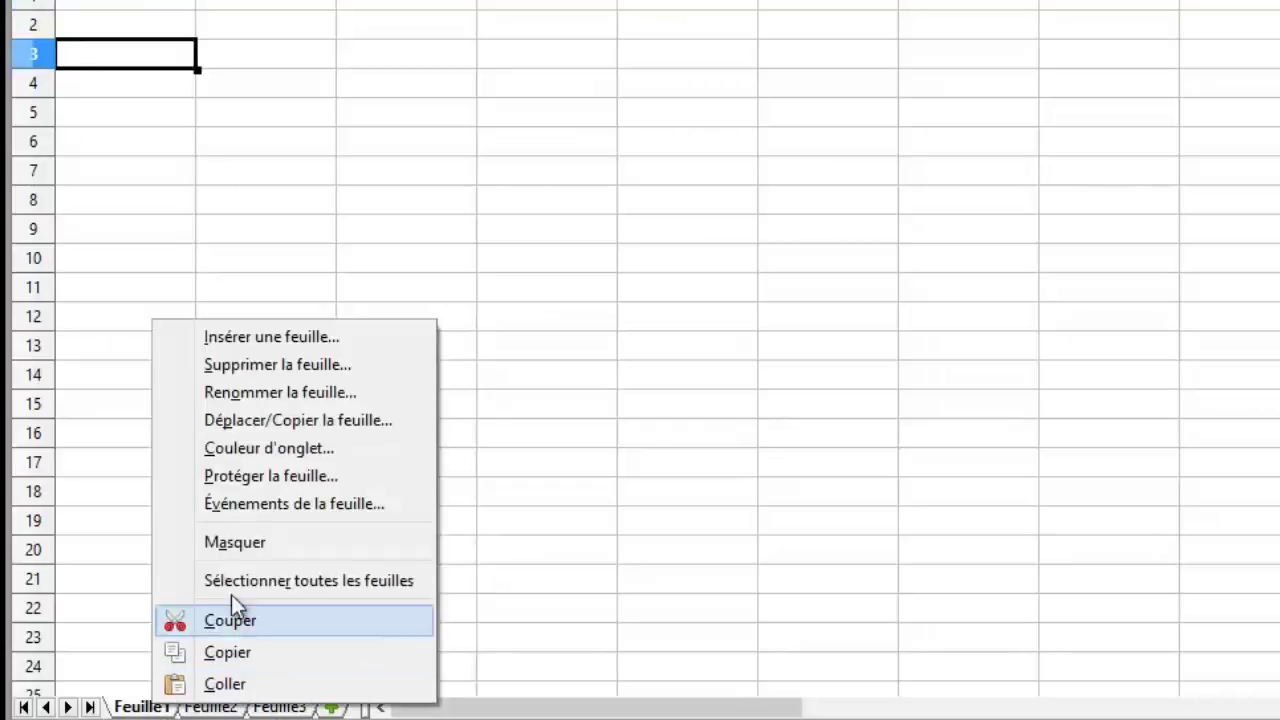
click(294, 396)
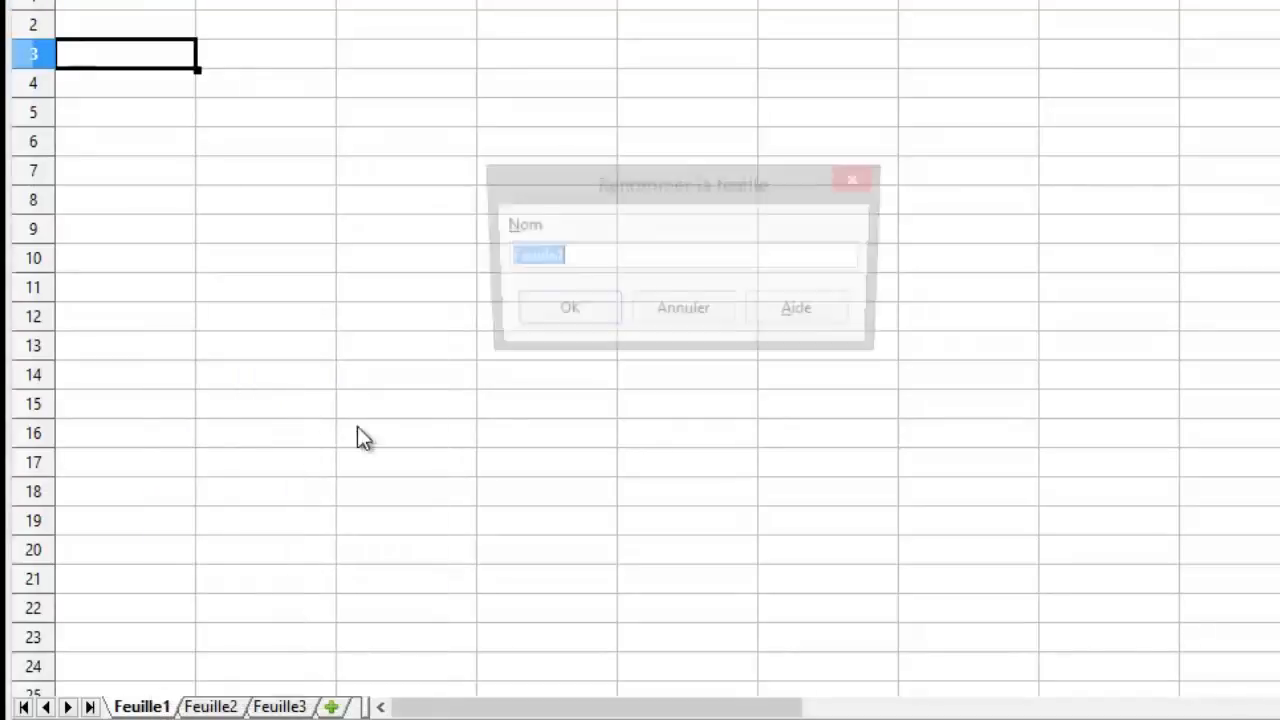
text(présentation t)
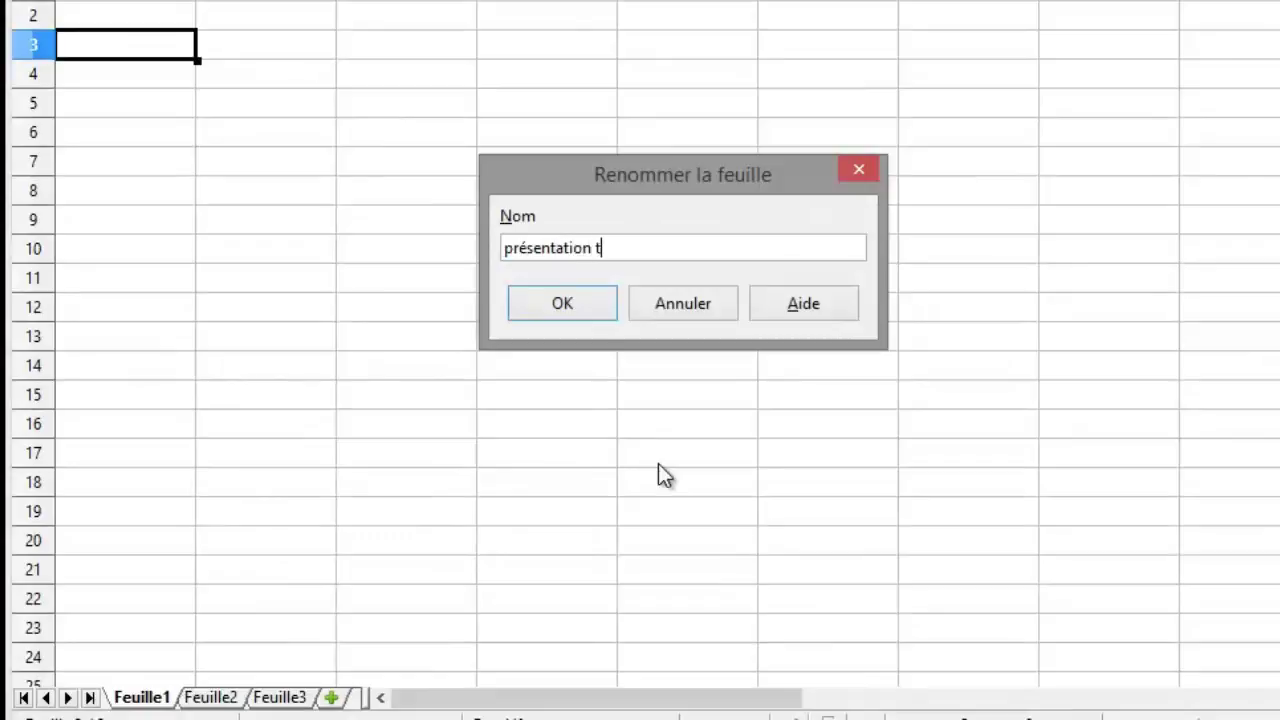
text(ableur)
click(563, 304)
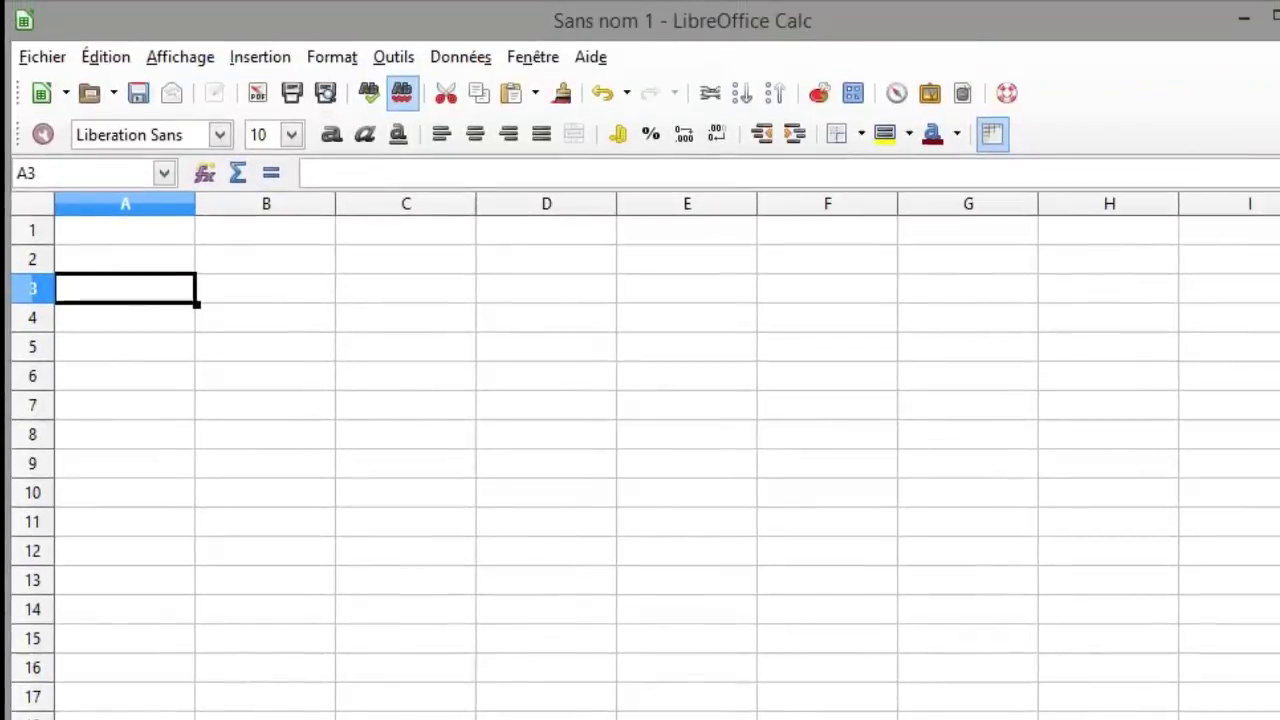
- Enter élève1 in A2 and the headers devoir1, devoir2, devoir3 in B1:D1
click(136, 258)
text(élève1)
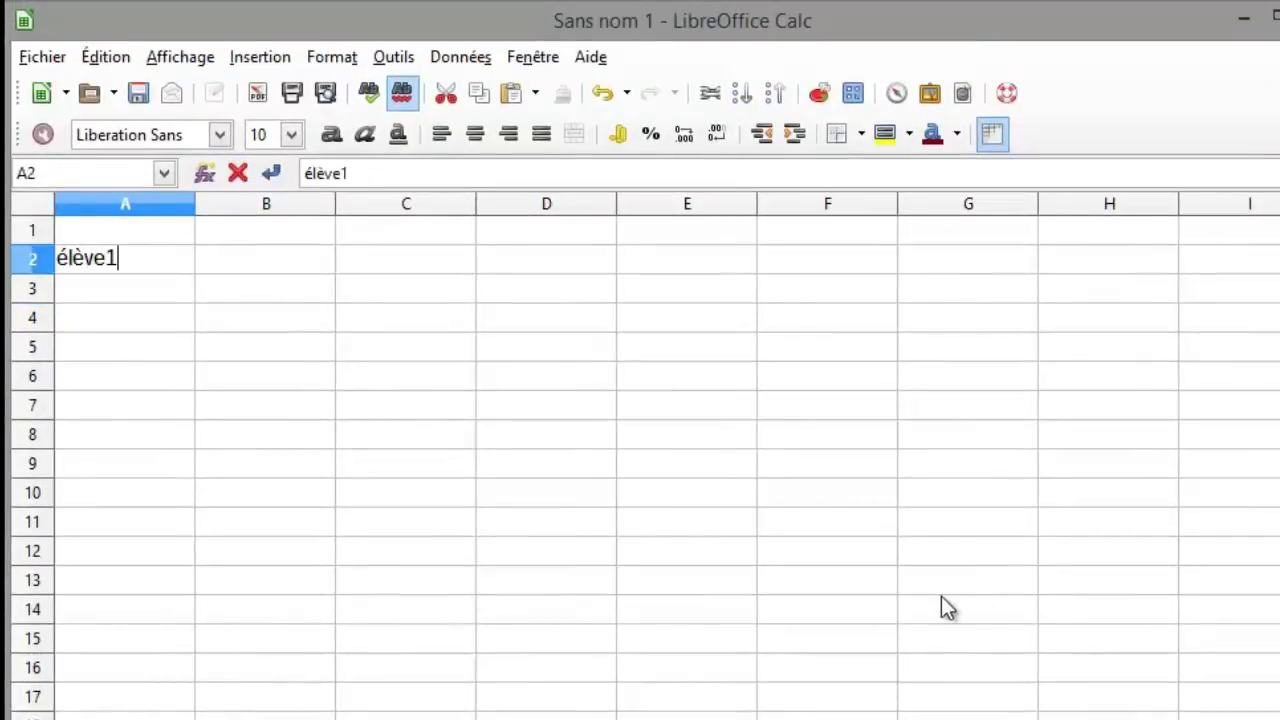
key(Tab)
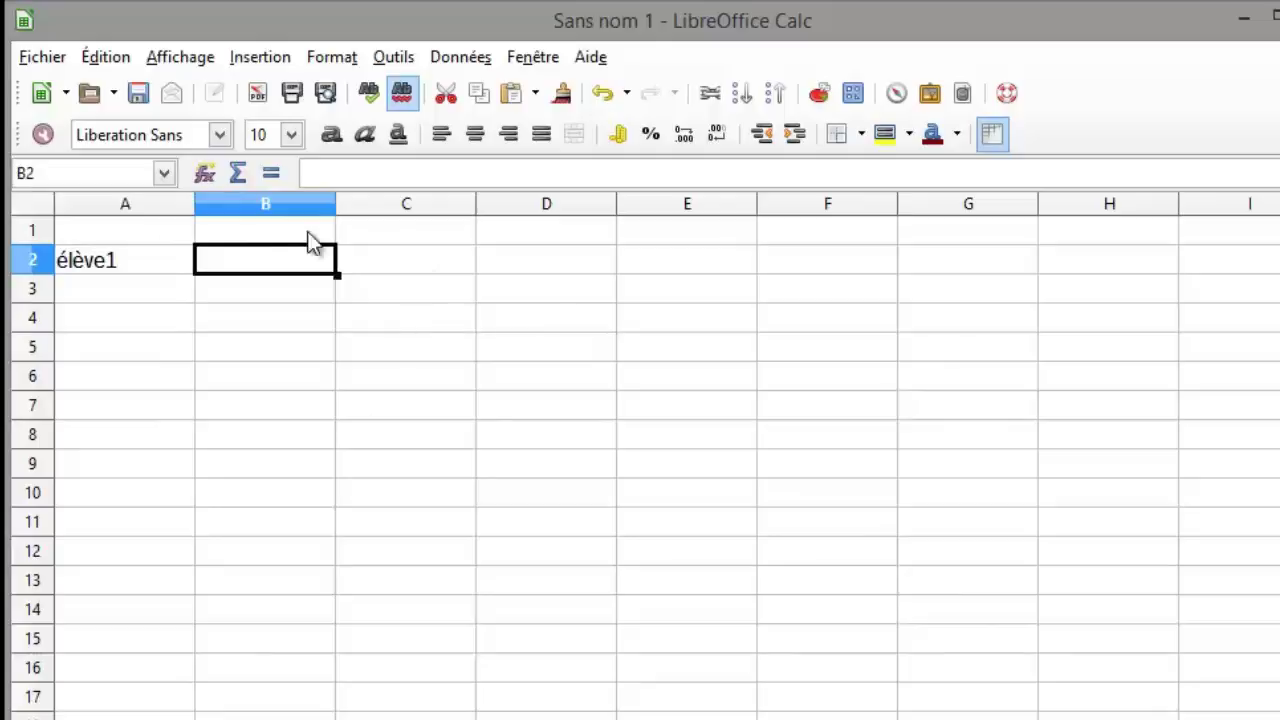
click(309, 238)
text(devoir1)
key(Tab)
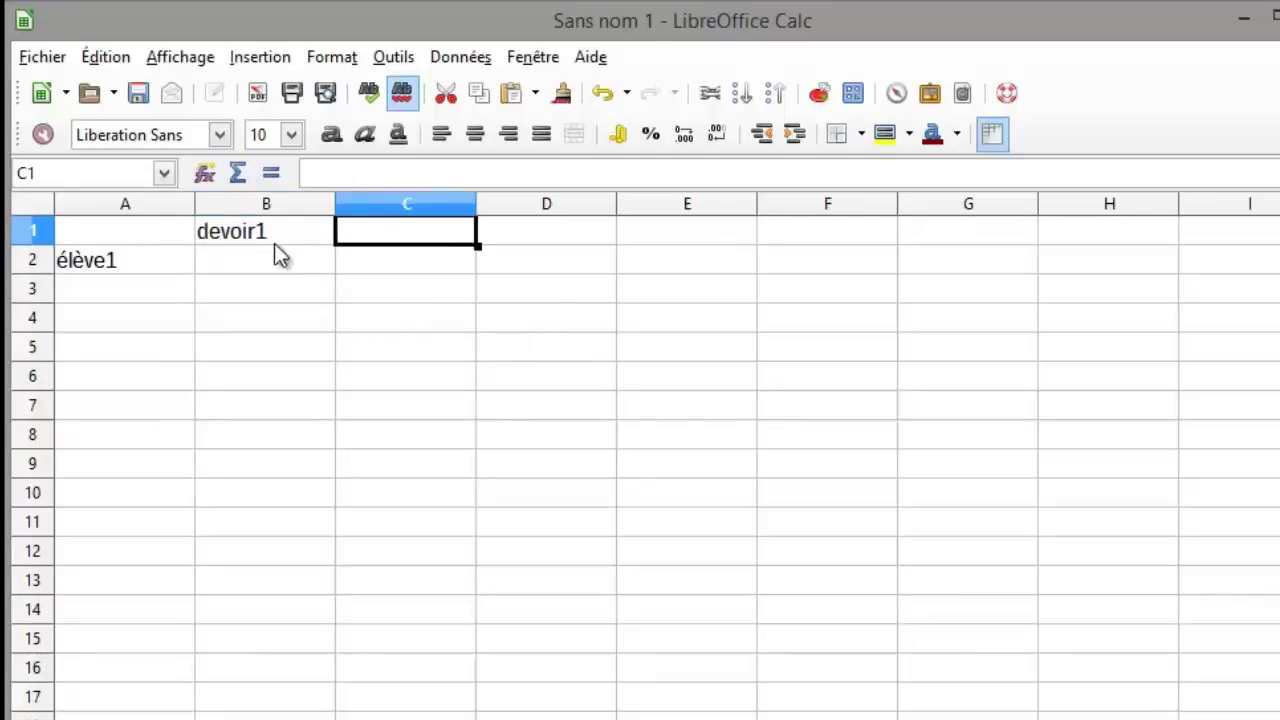
text(devoir2)
key(Tab)
text(devo)
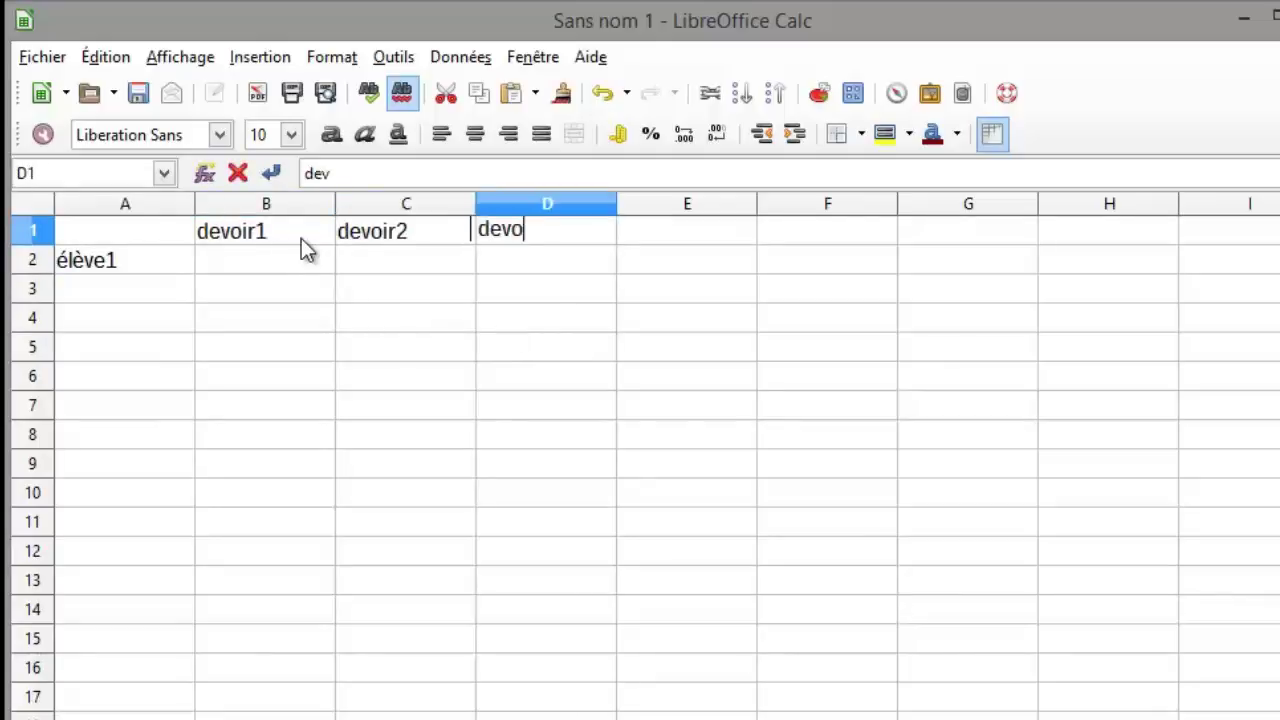
text(ir3)
key(Return)
- Enter élève1's grades 15, 10, 12 in B2:D2 and the header moyenne in E1
text(1)
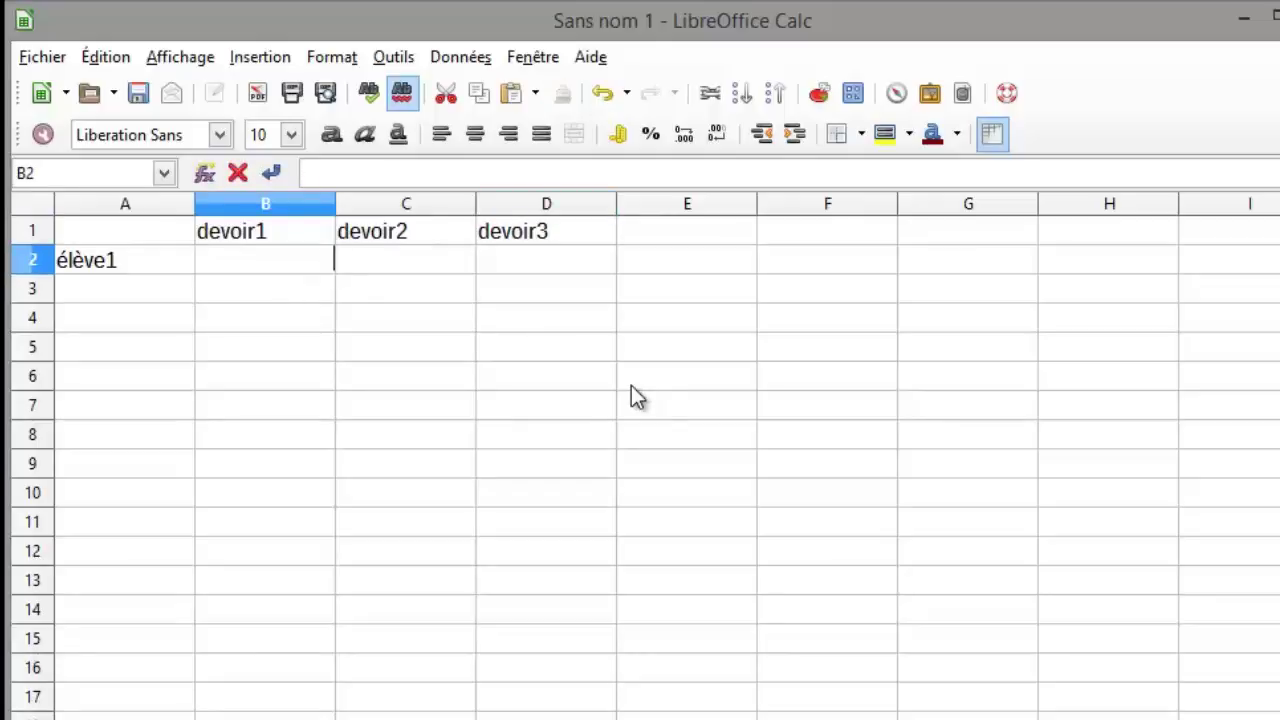
text(5)
key(Tab)
text(10)
key(Tab)
text(1)
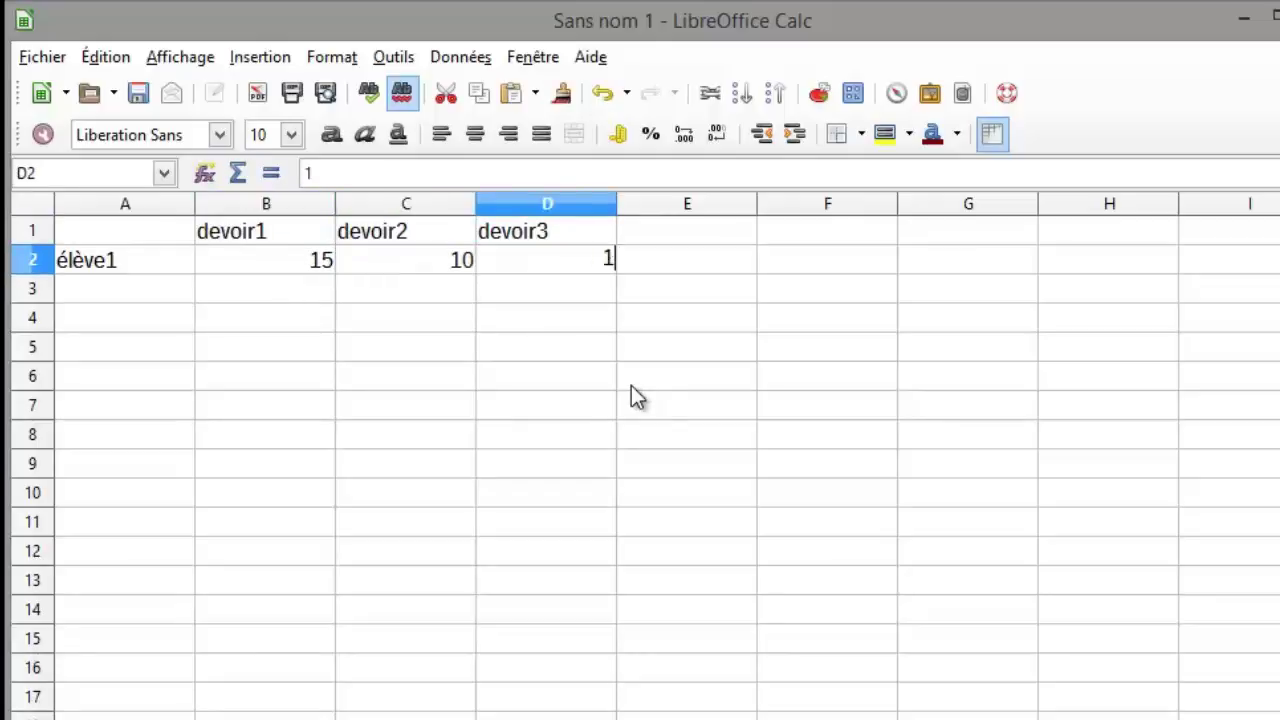
text(2)
click(695, 229)
text(moyenne)
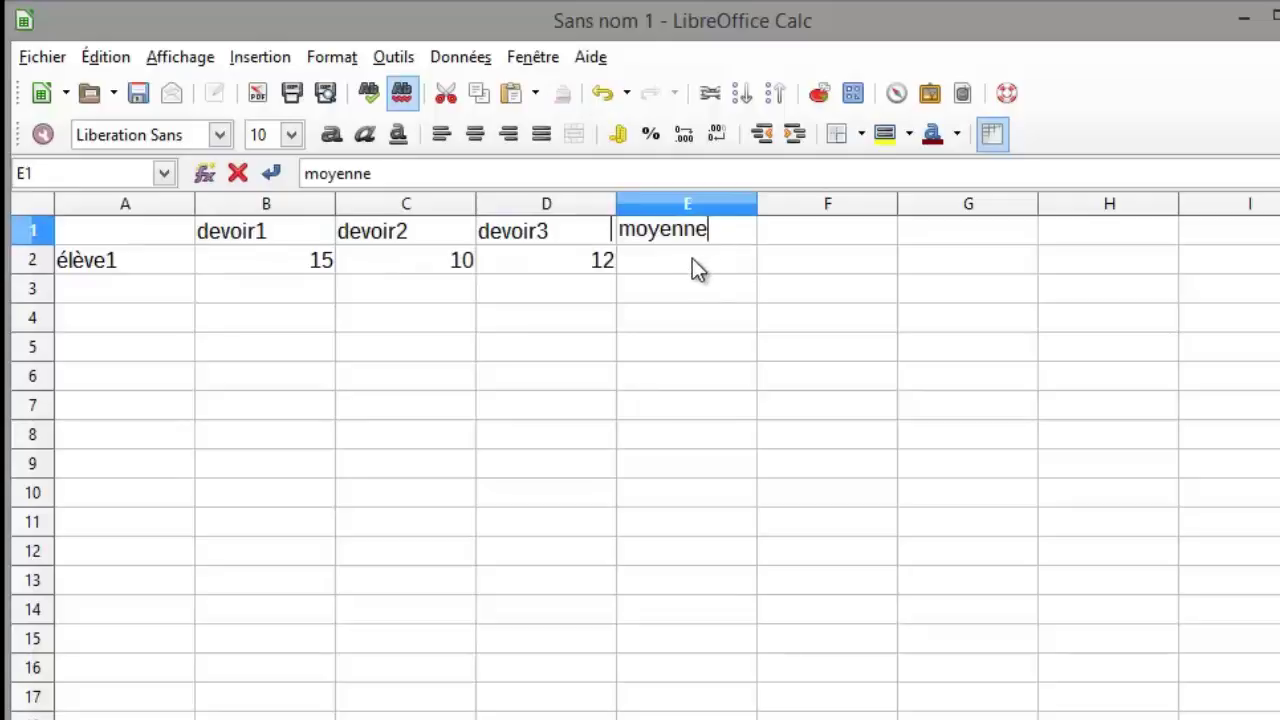
click(693, 258)
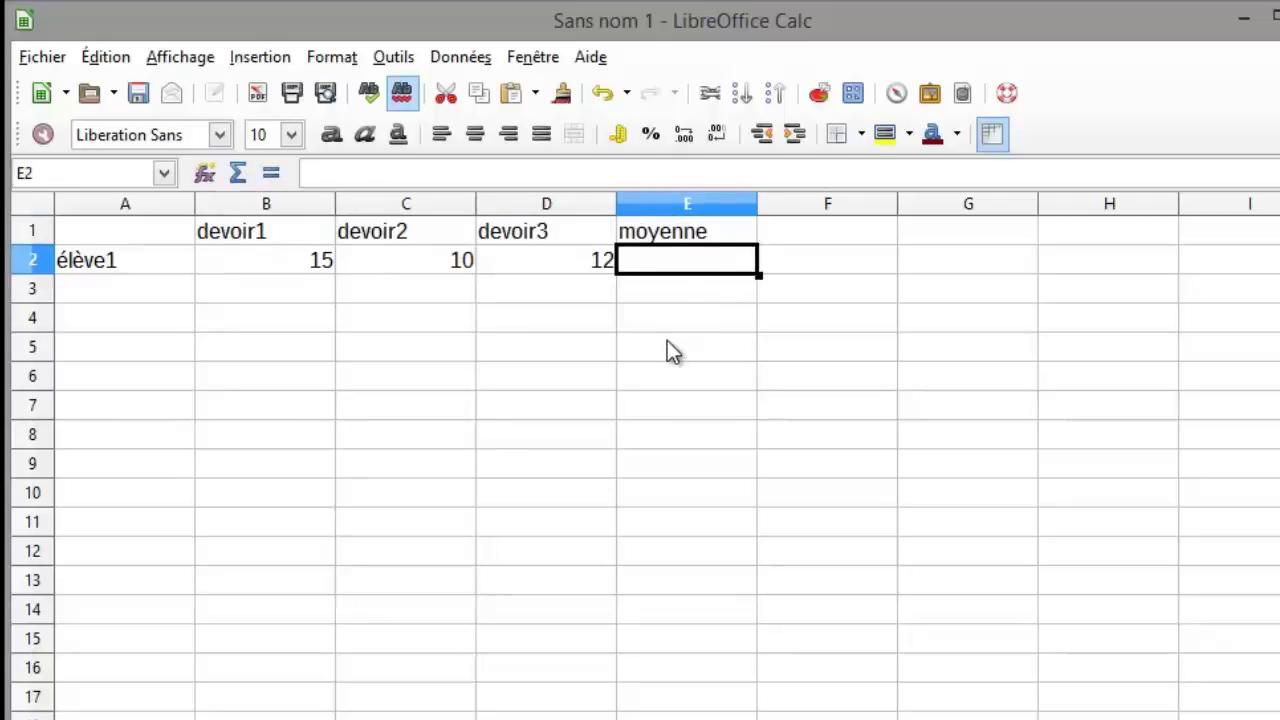
- Enter =(15+10+12)/3 in E2, change devoir2 to 18, and check E2's unchanged formula
text(=)
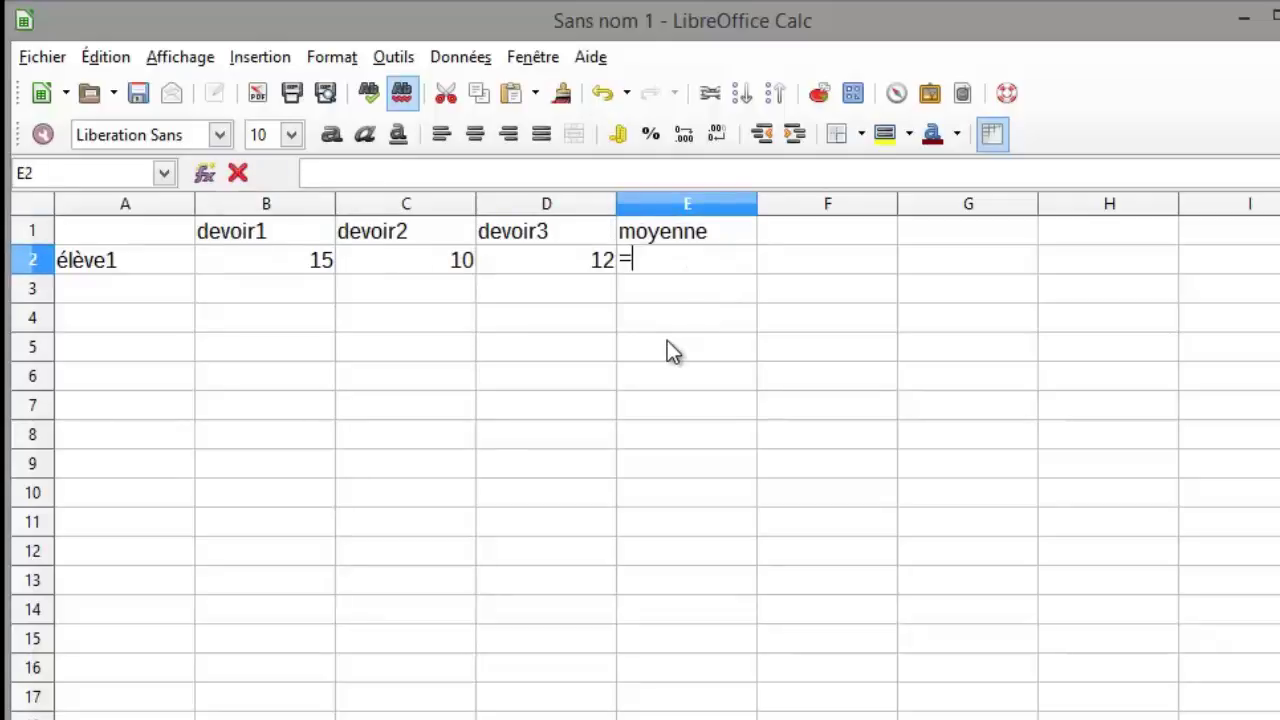
text((15)
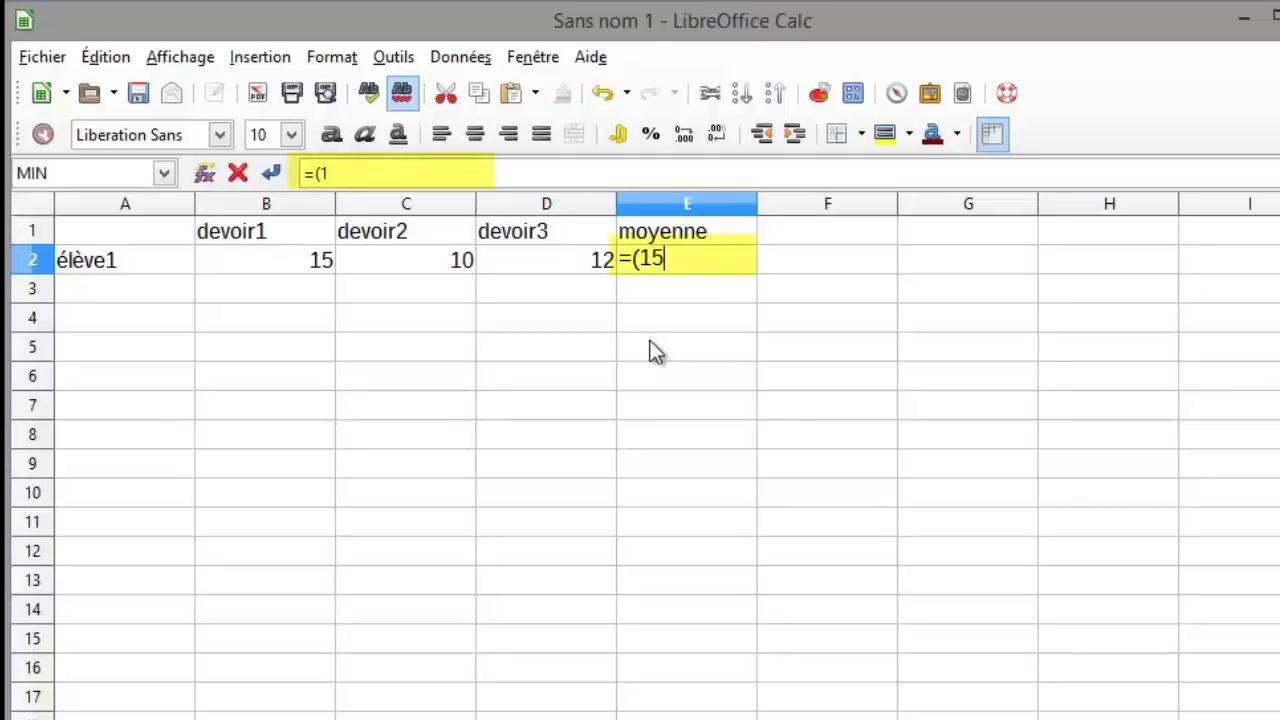
text(+)
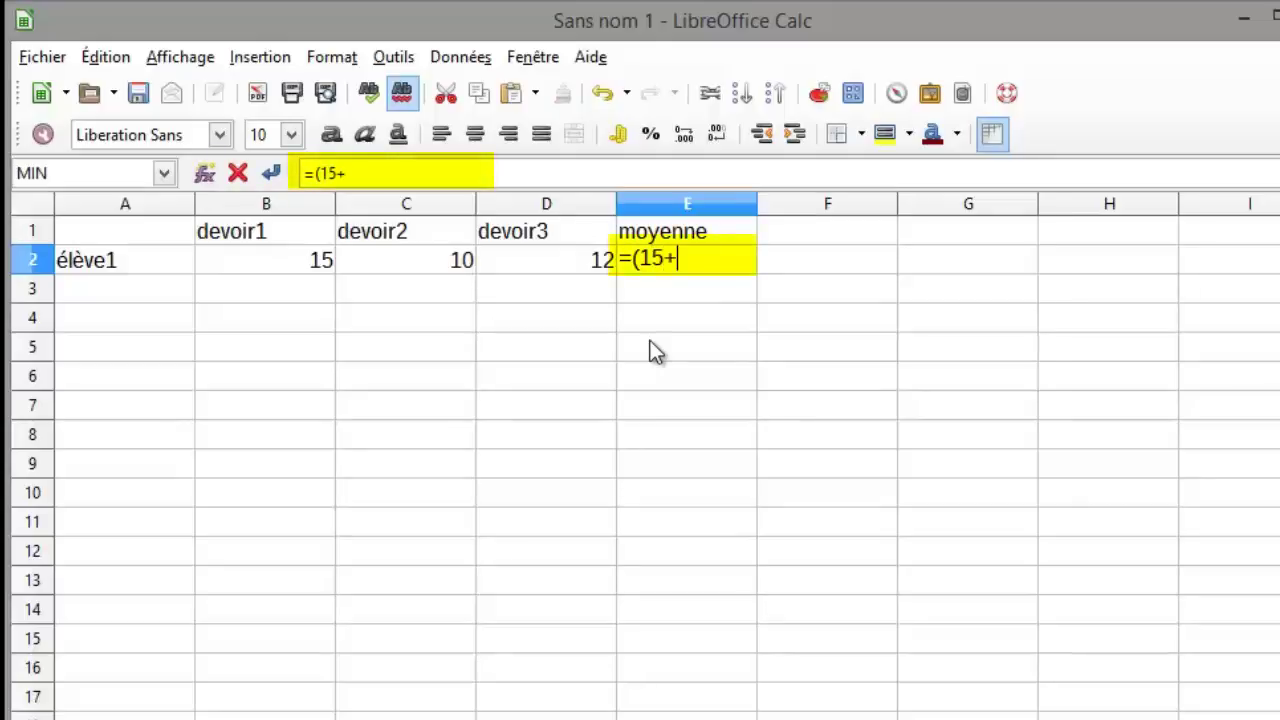
text(10)
text(+12)
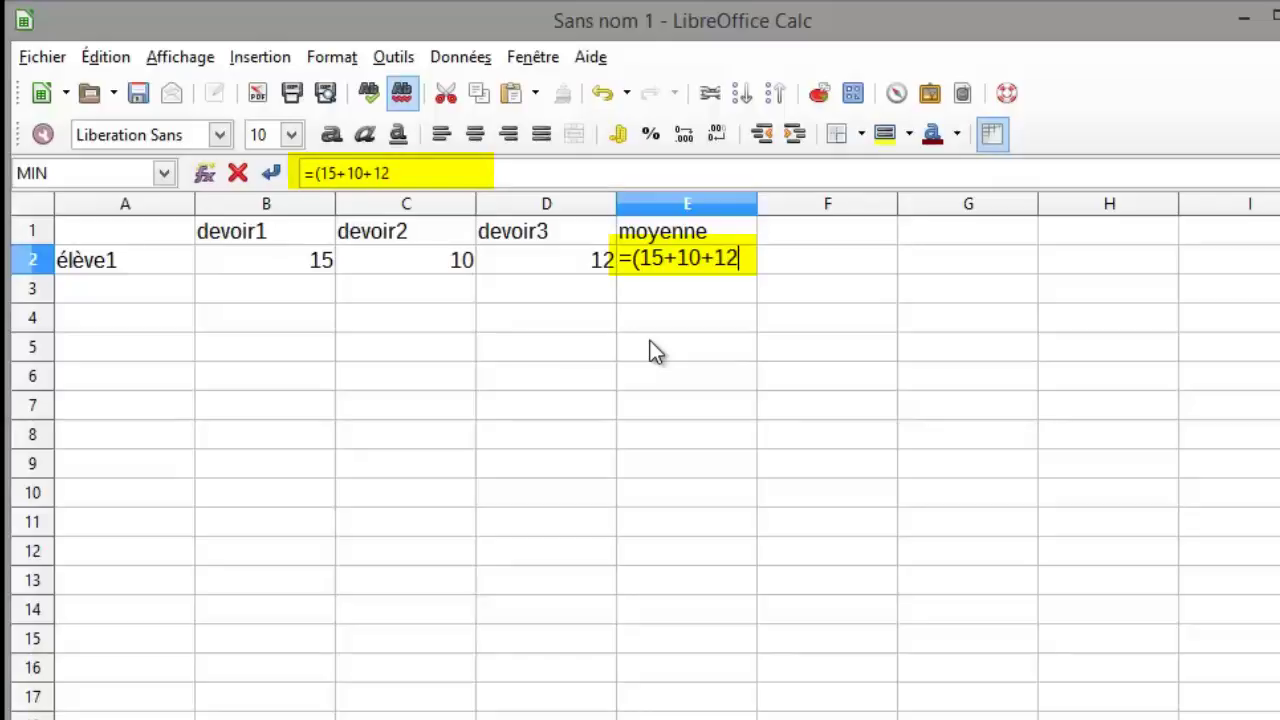
text()/)
text(3)
key(Return)
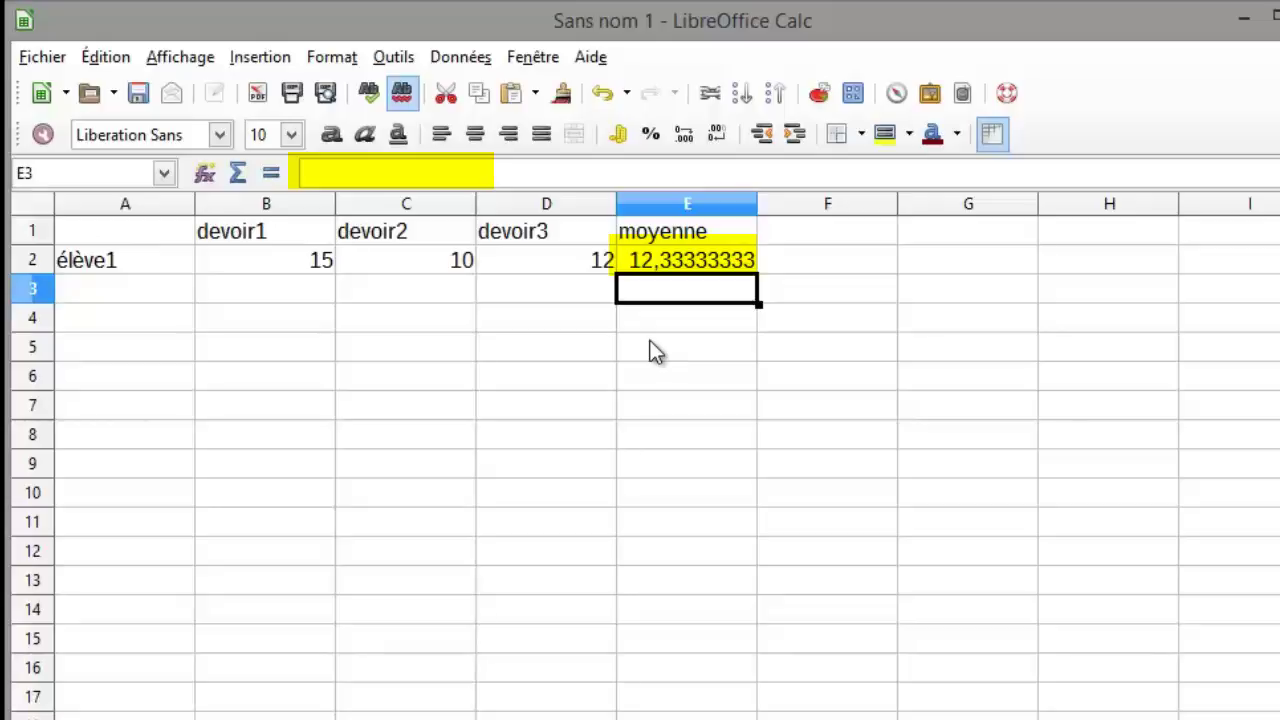
click(452, 266)
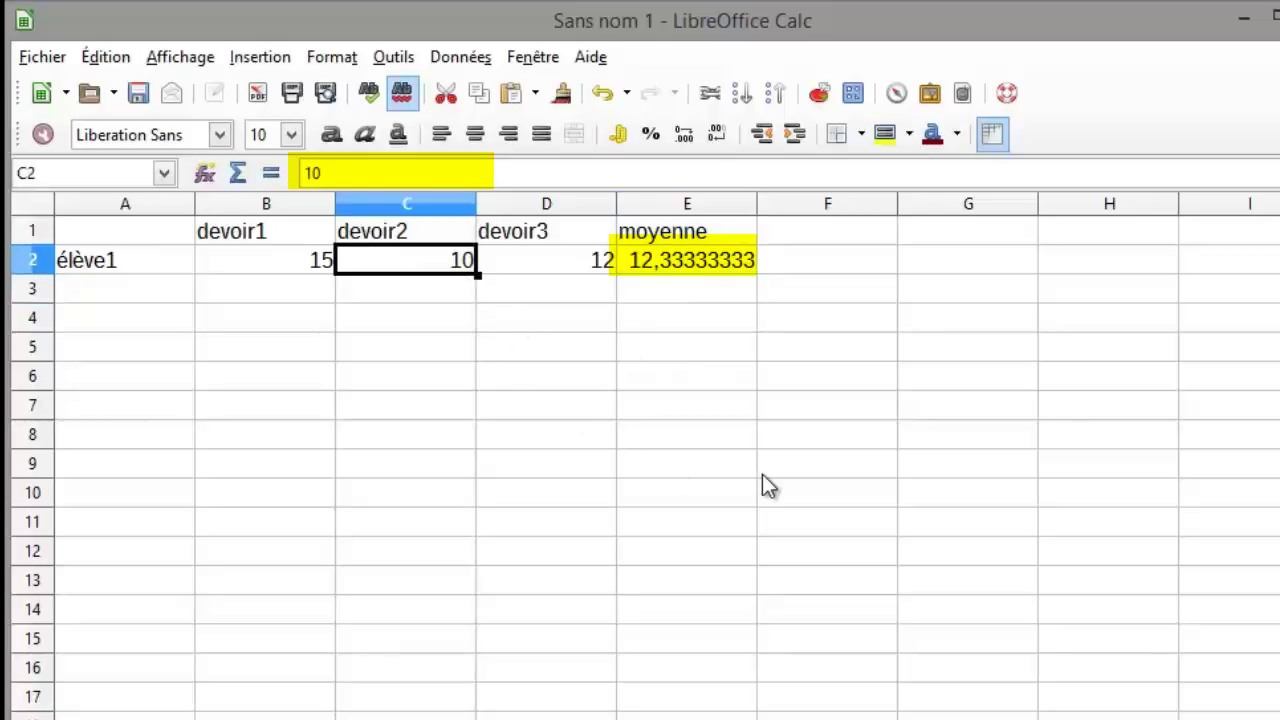
text(1)
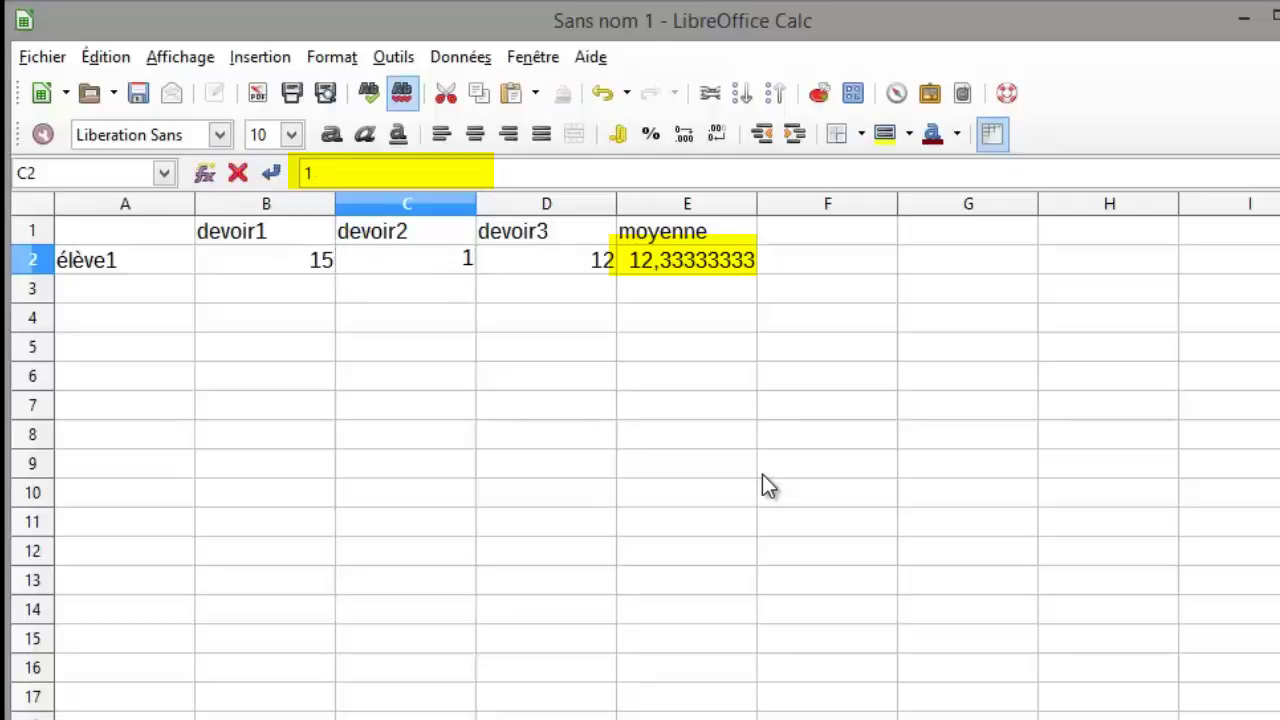
text(8)
key(Return)
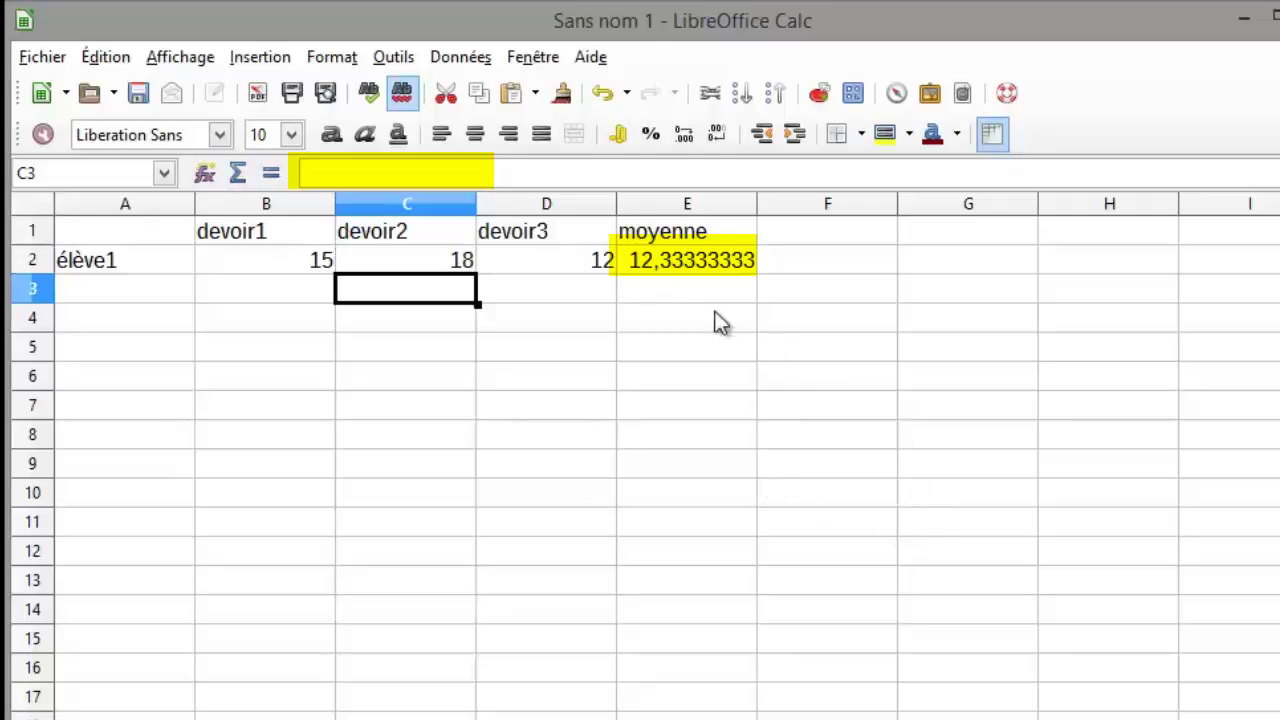
click(686, 264)
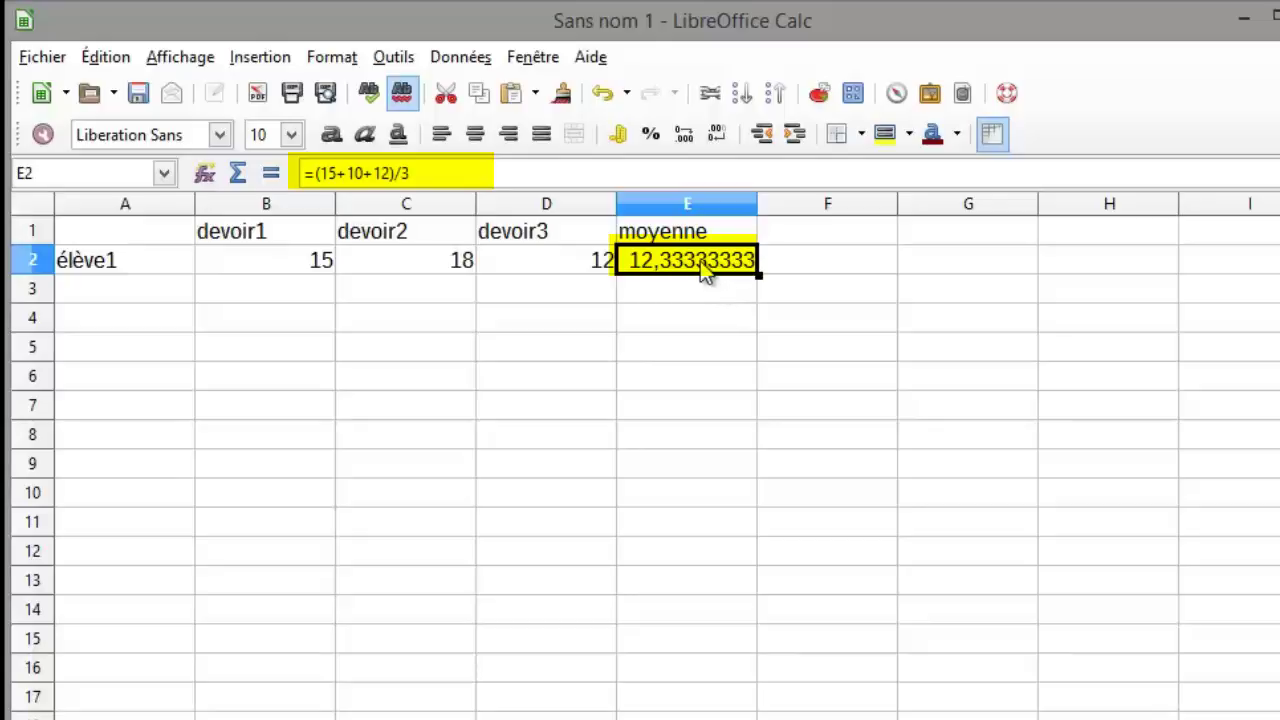
- Rewrite E2's formula as =(B2+C2+D2)/3 using cell references instead of fixed numbers
double_click(705, 272)
drag(766, 258, 641, 258)
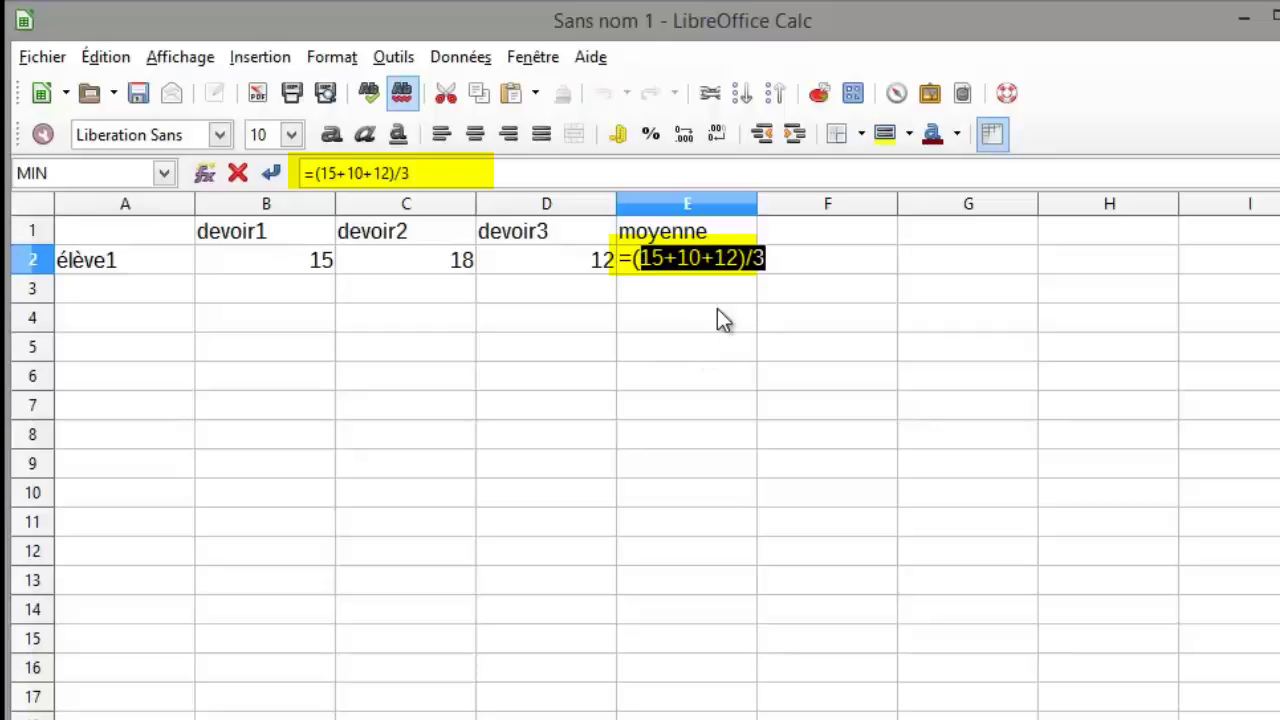
key(BackSpace)
key(BackSpace)
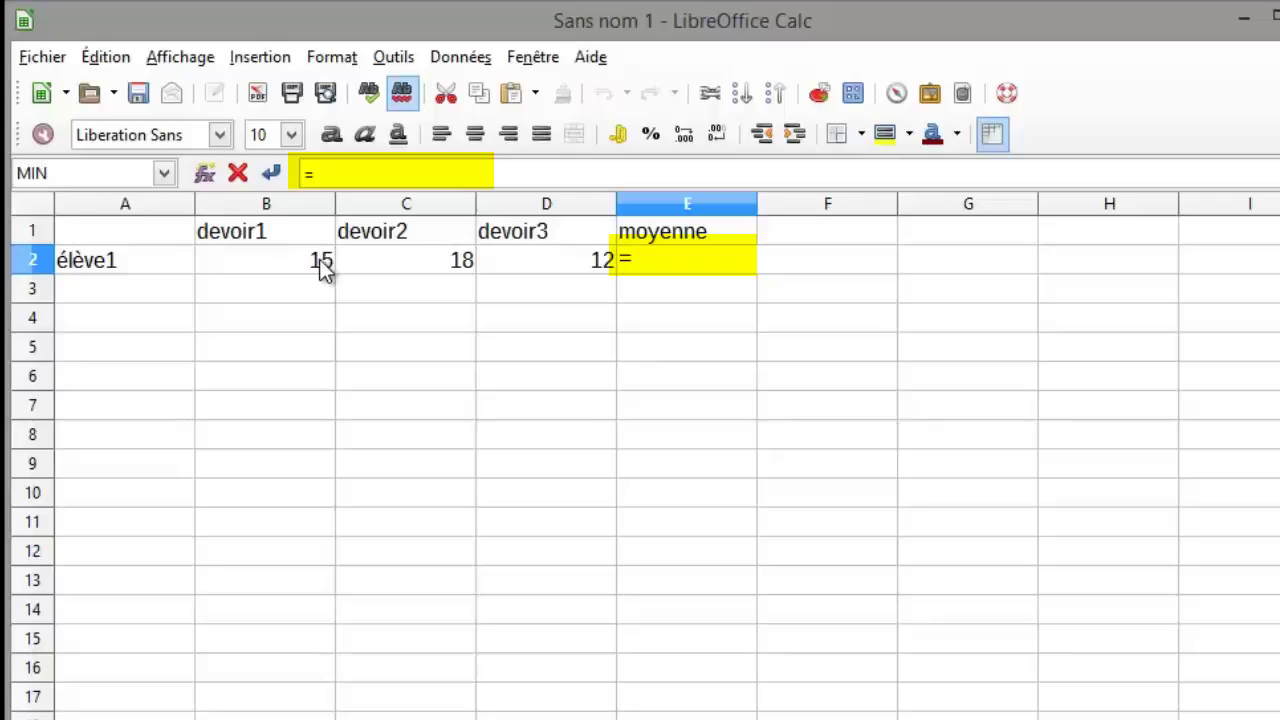
text(()
click(322, 268)
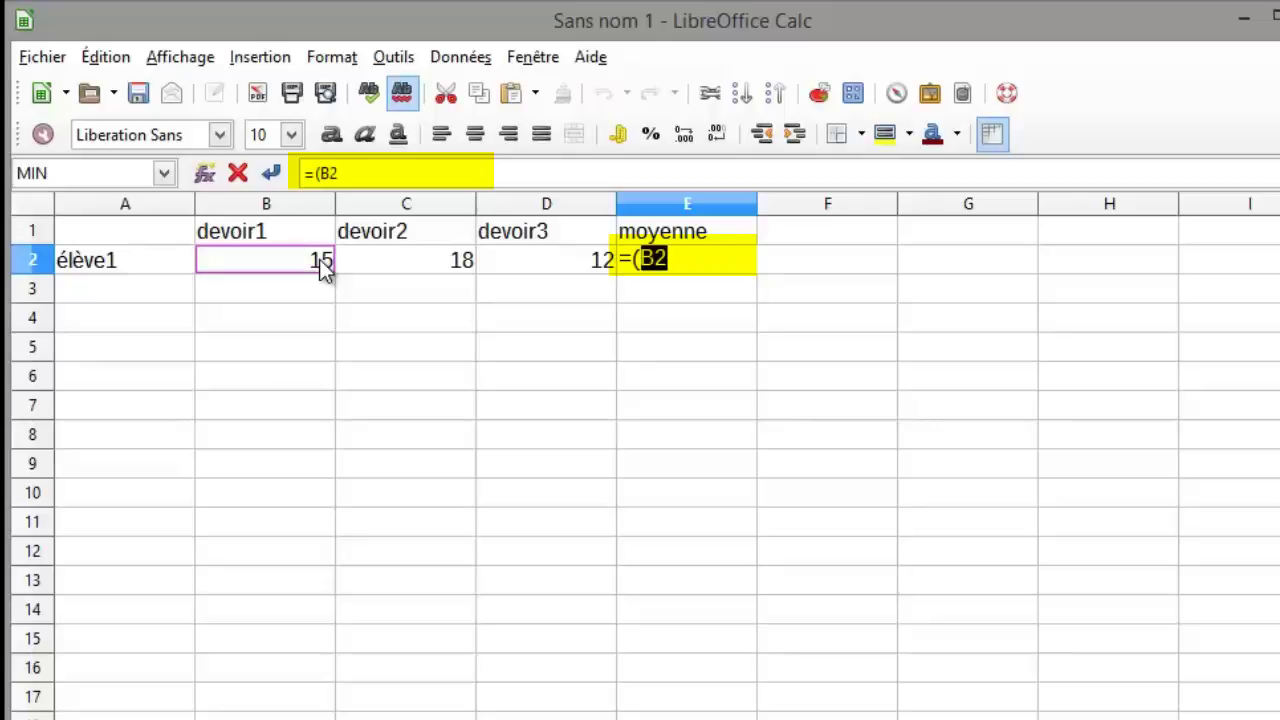
text(+)
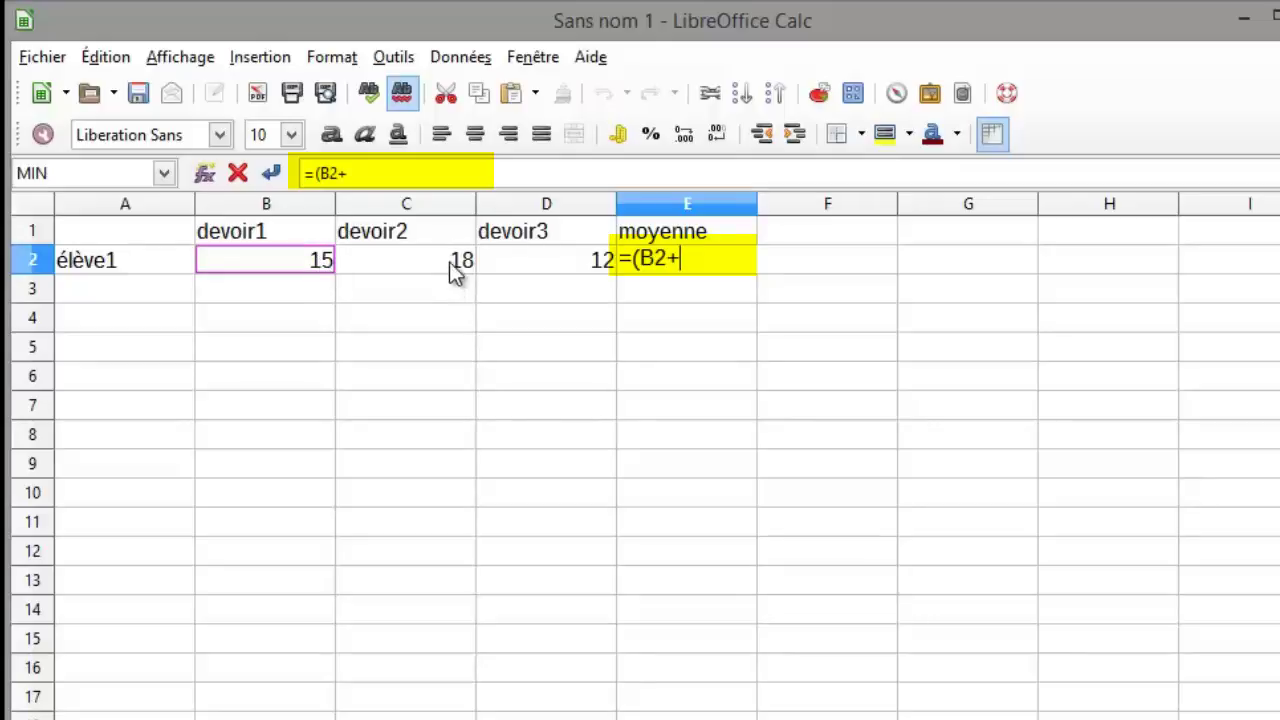
click(448, 262)
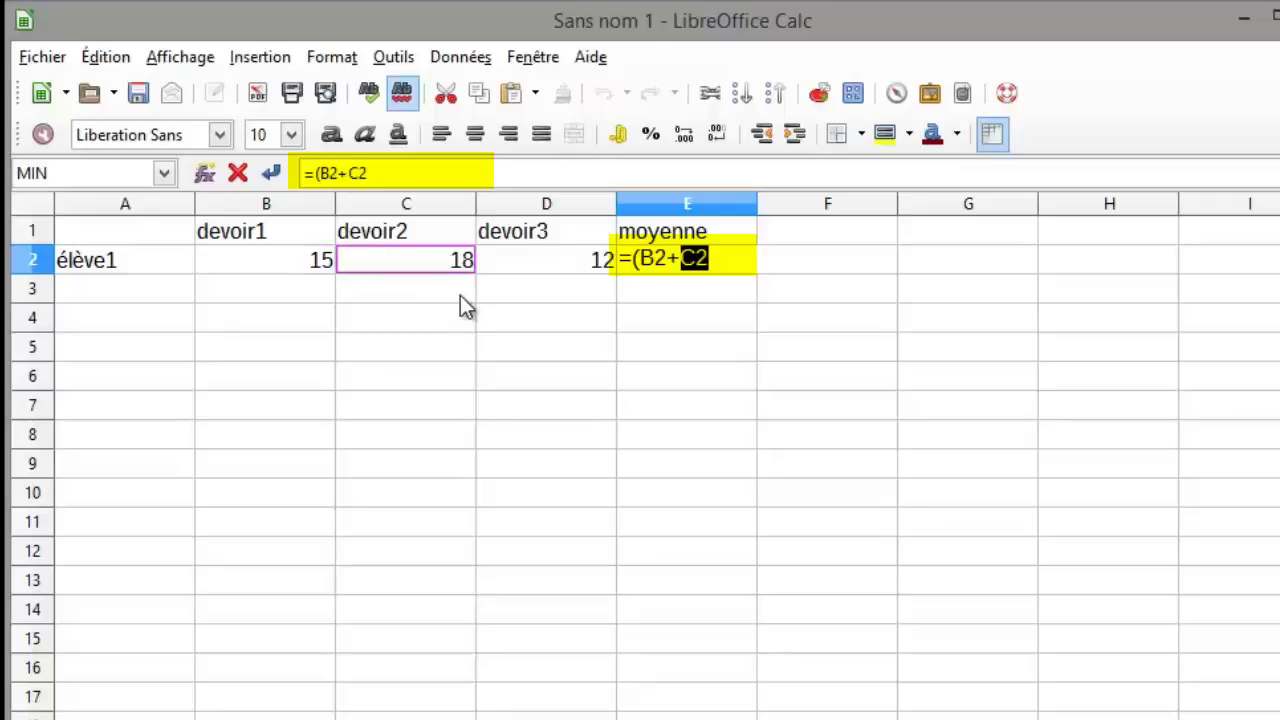
text(+)
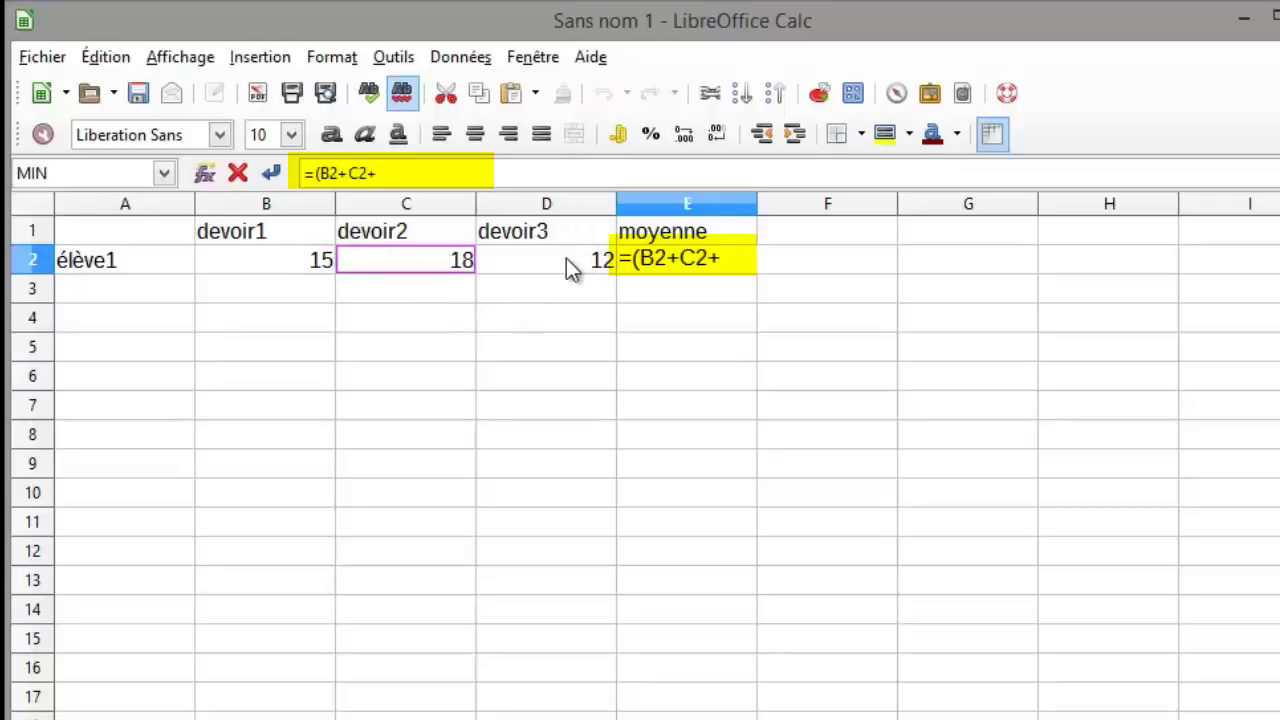
click(566, 262)
text())
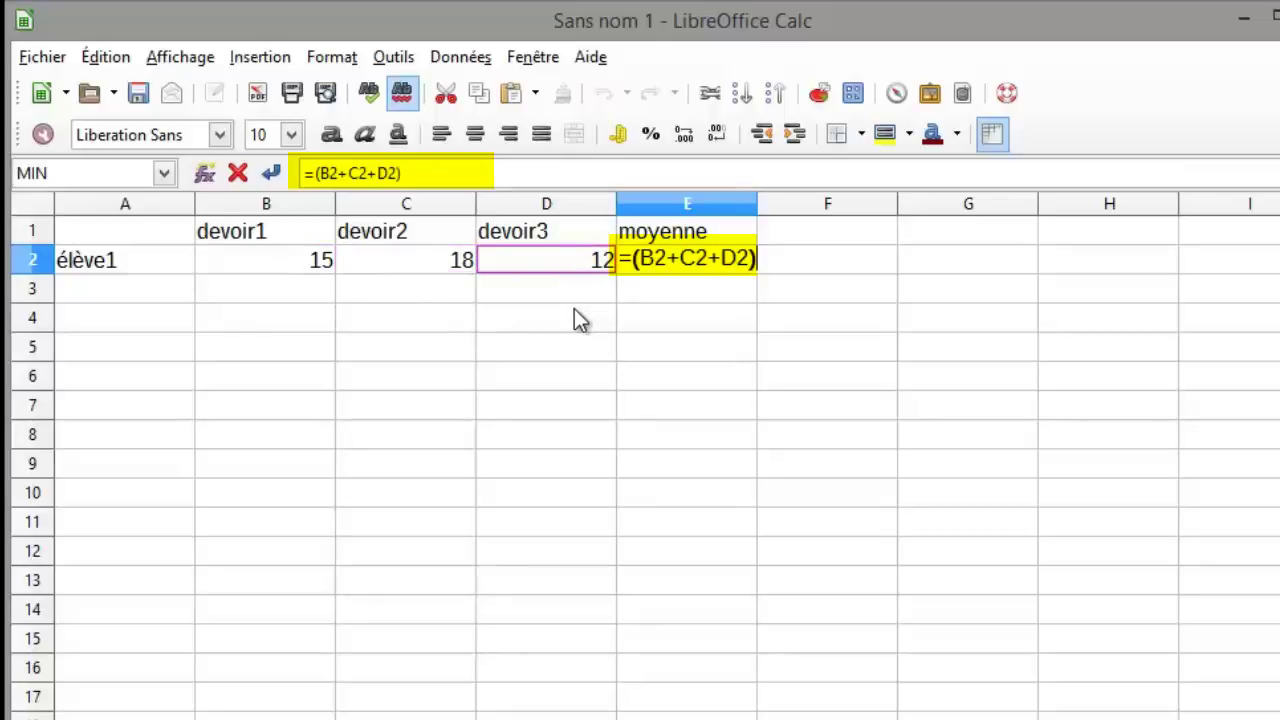
text(/)
text(3)
- Confirm the new E2 formula and reset devoir2 in C2 to 10, giving 12,33333333
key(Return)
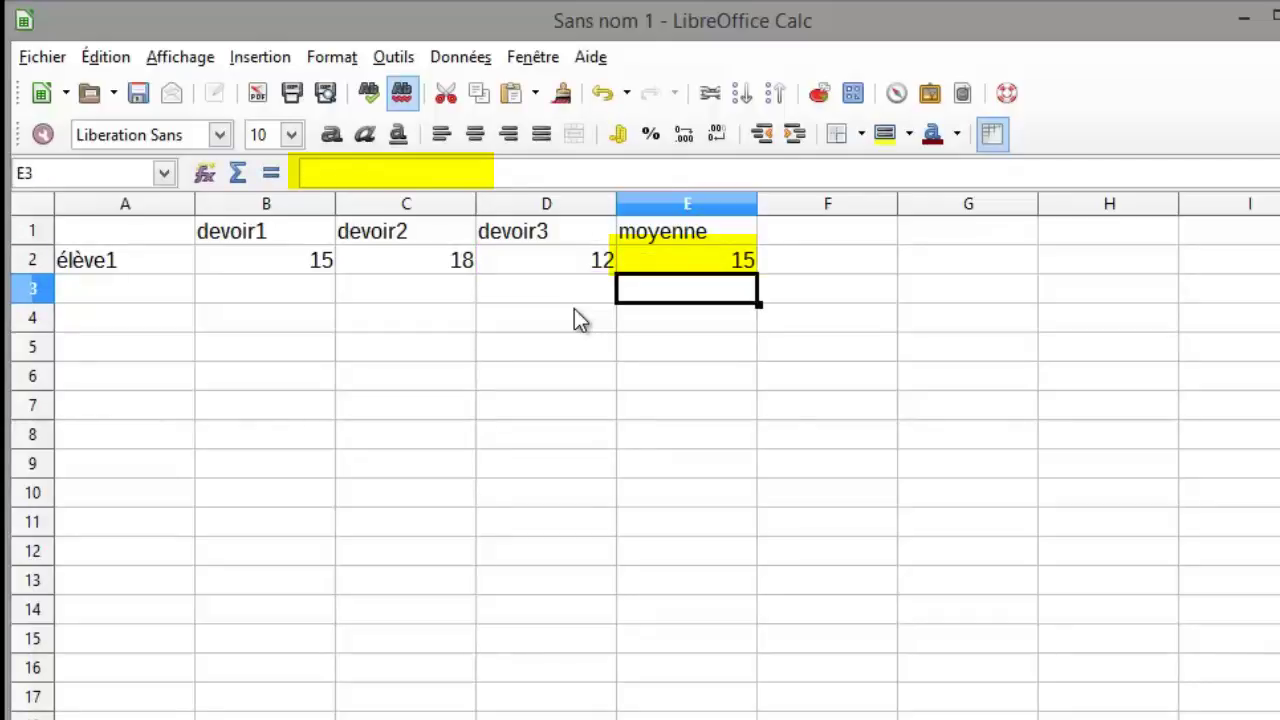
click(436, 260)
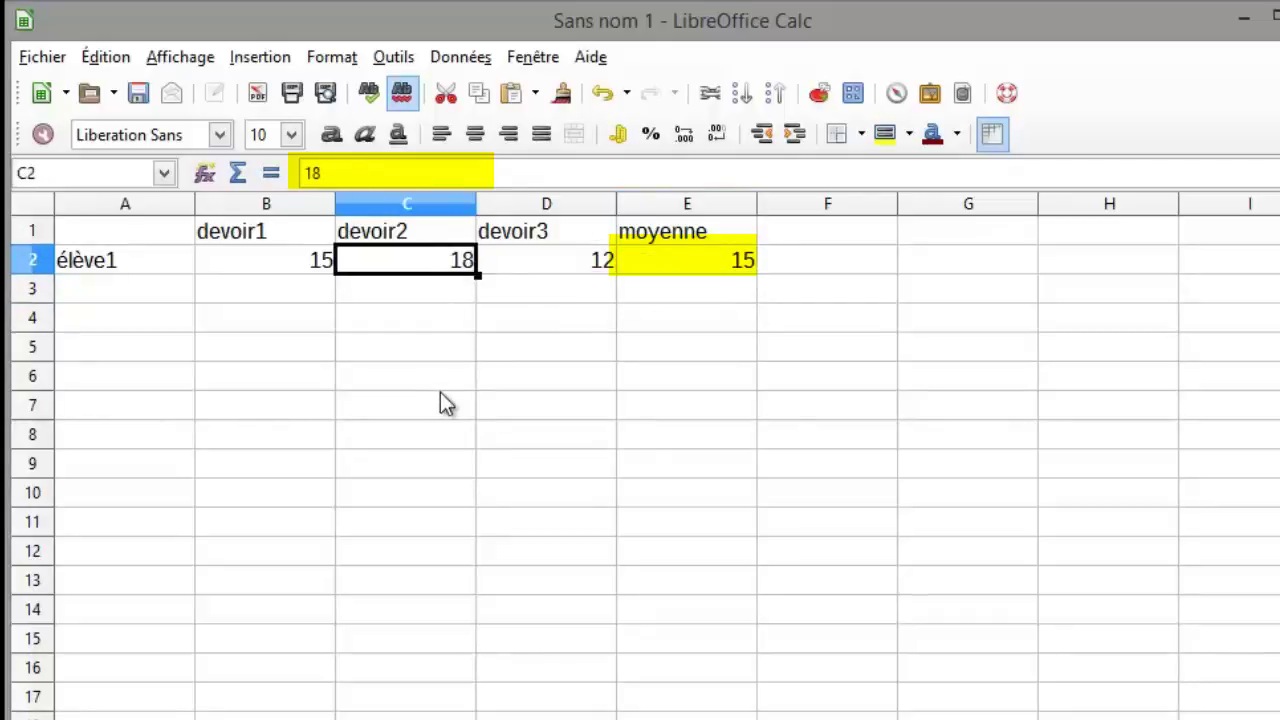
text(1)
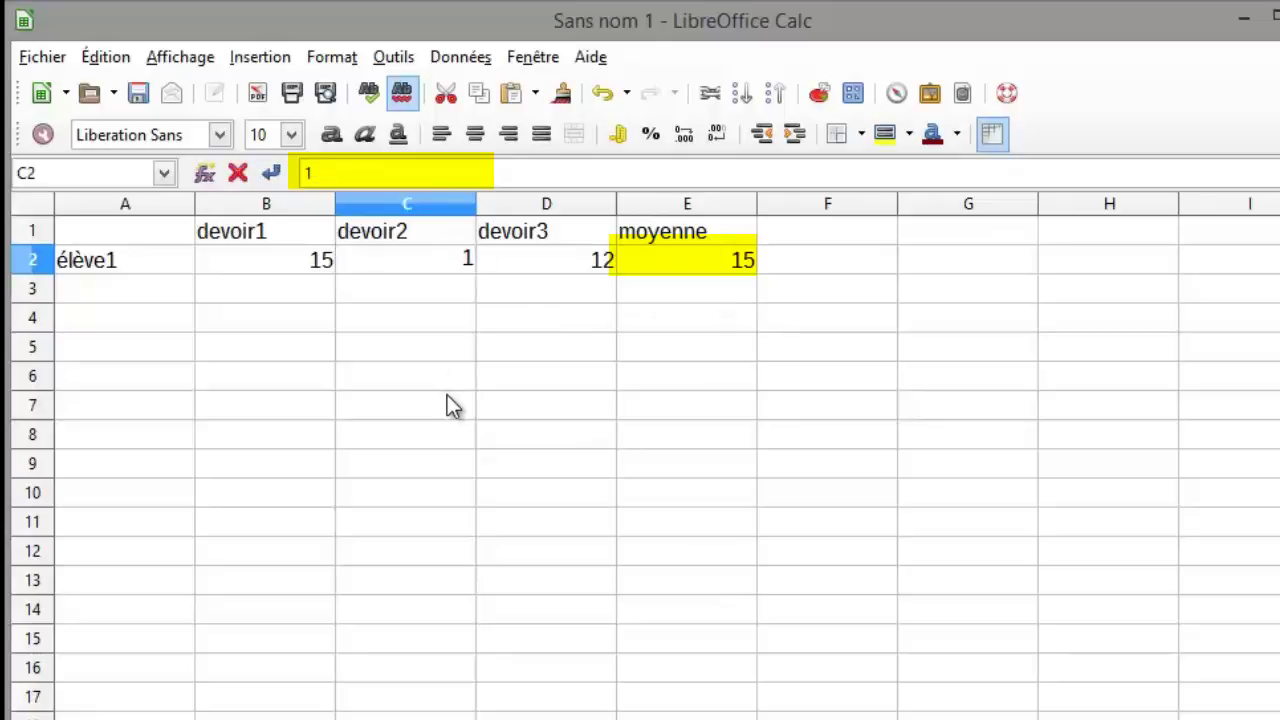
text(0)
key(Return)
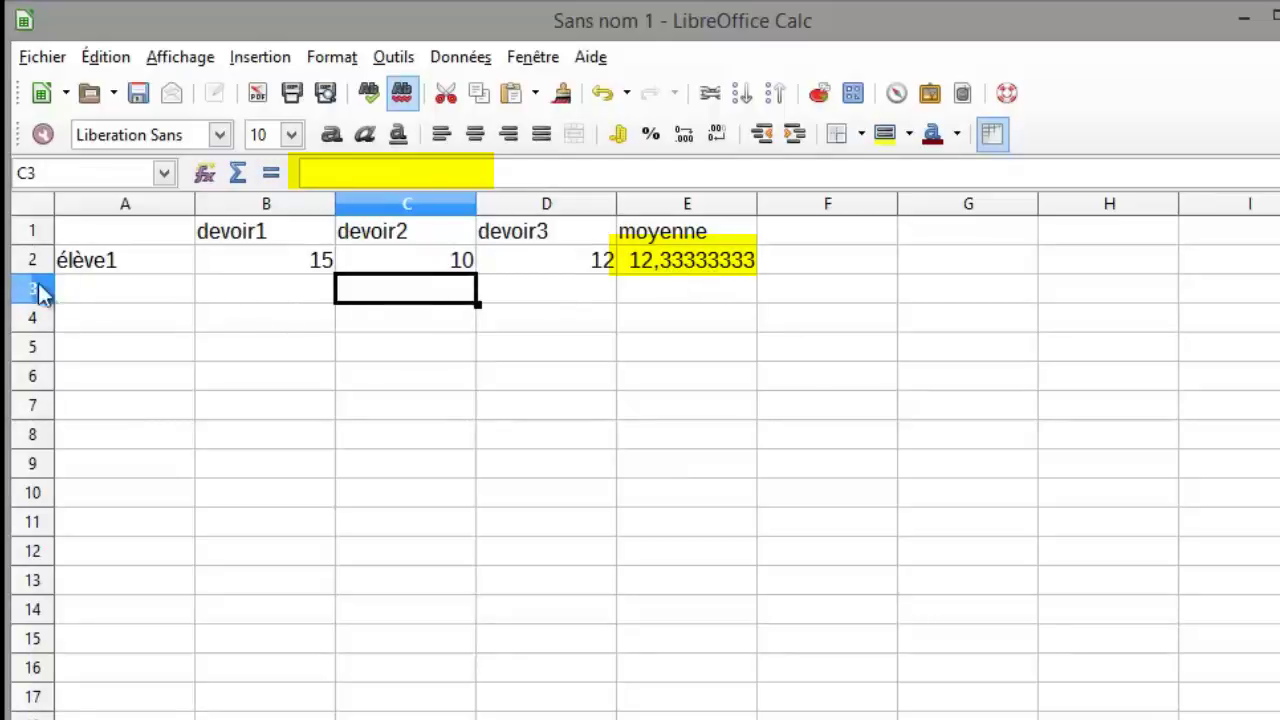
- Enter the student names élève2 and élève3 in A3 and A4
double_click(95, 295)
text(élè)
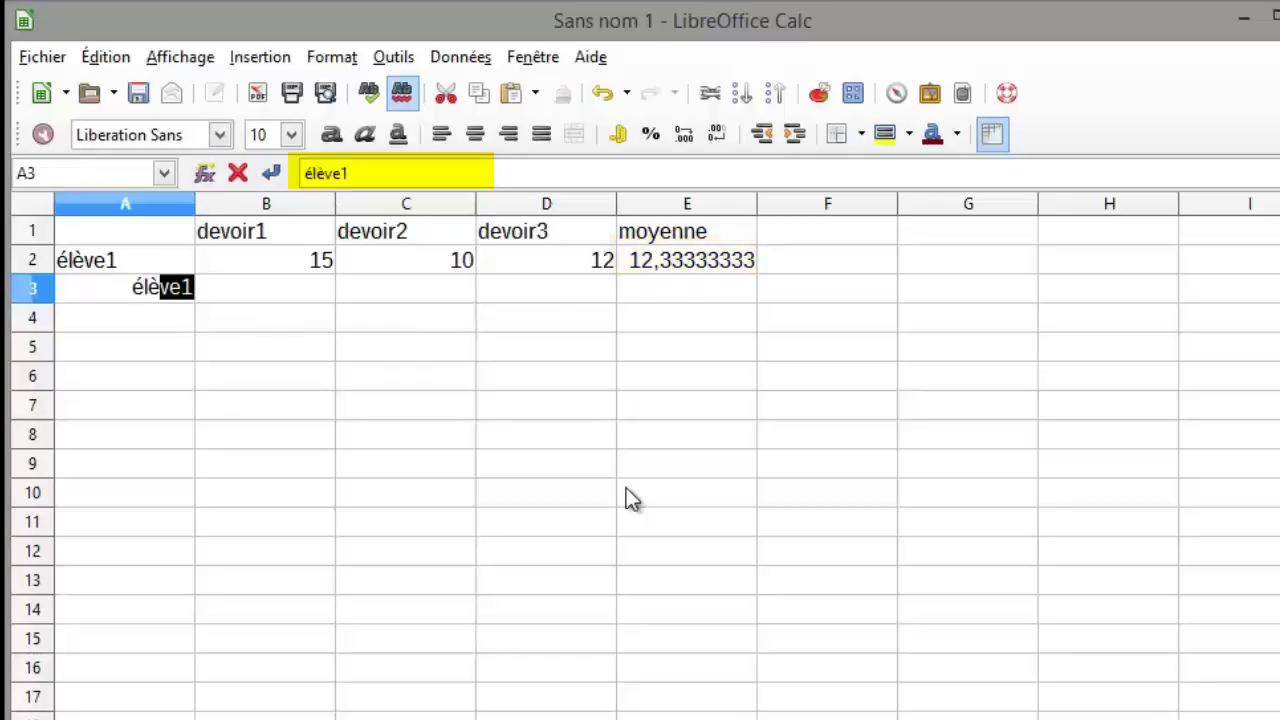
text(ve2)
key(Return)
text(élève3)
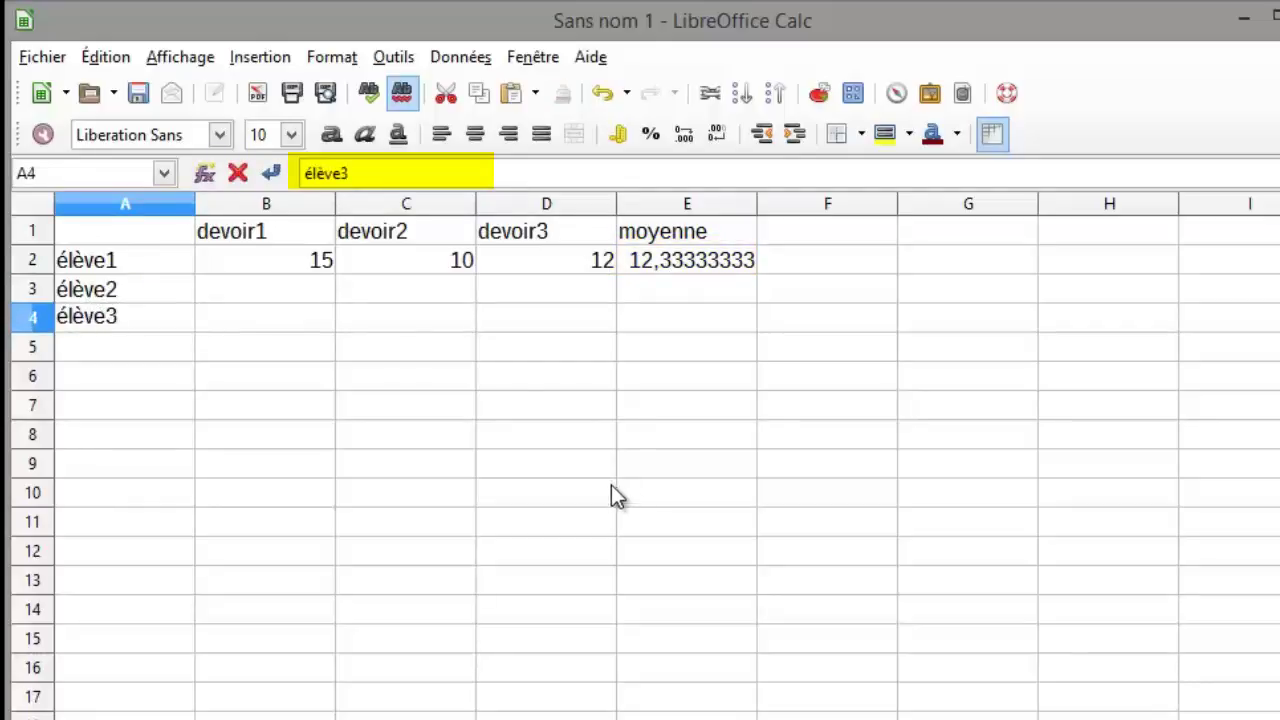
key(Up)
- Enter élève2's grades 5, 8, 9 in B3:D3
key(Right)
text(5)
key(Right)
text(8)
key(Right)
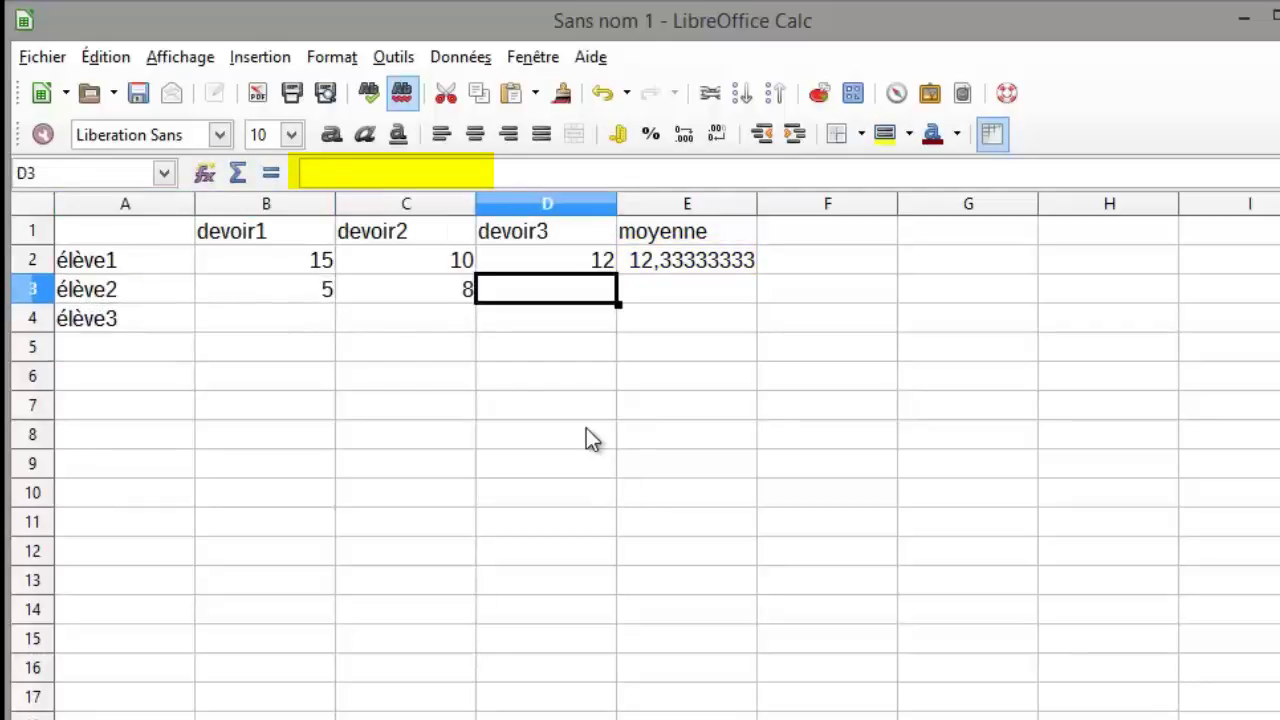
text(9)
key(Return)
- Enter élève3's grades 18, 16, 14 in B4:D4
key(Left)
key(Left)
text(18)
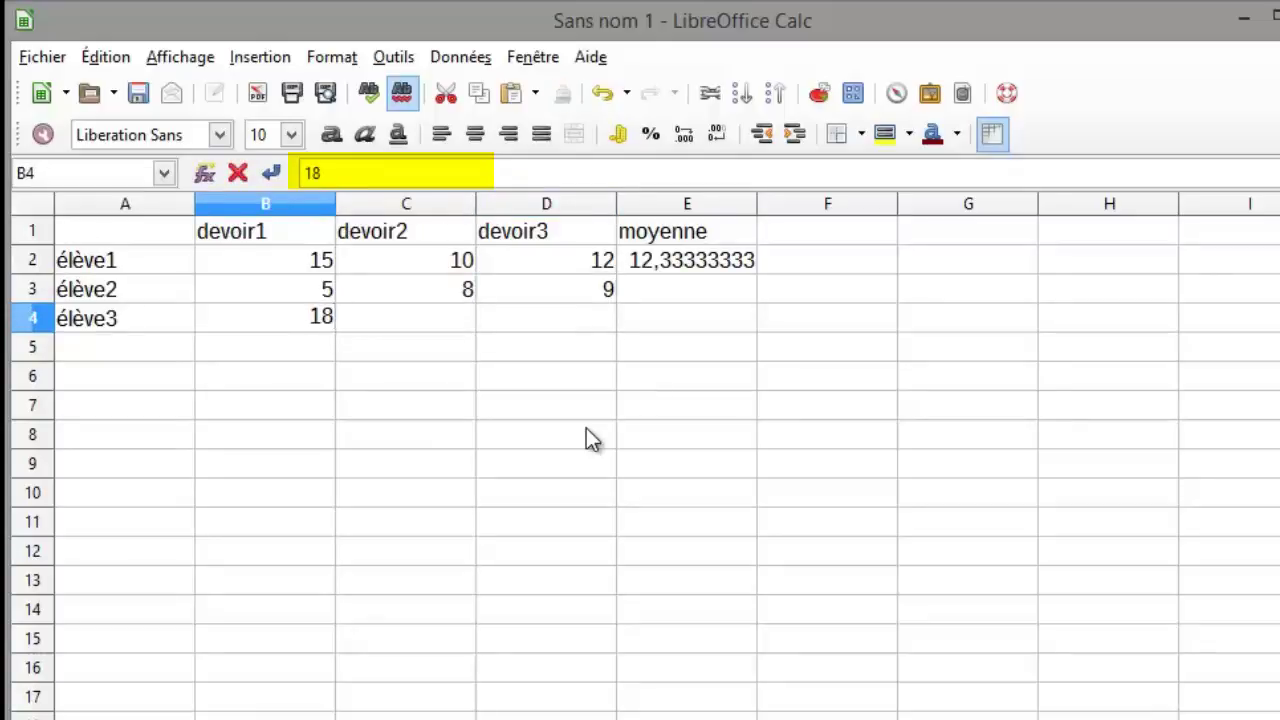
key(Right)
text(16)
key(Right)
text(1)
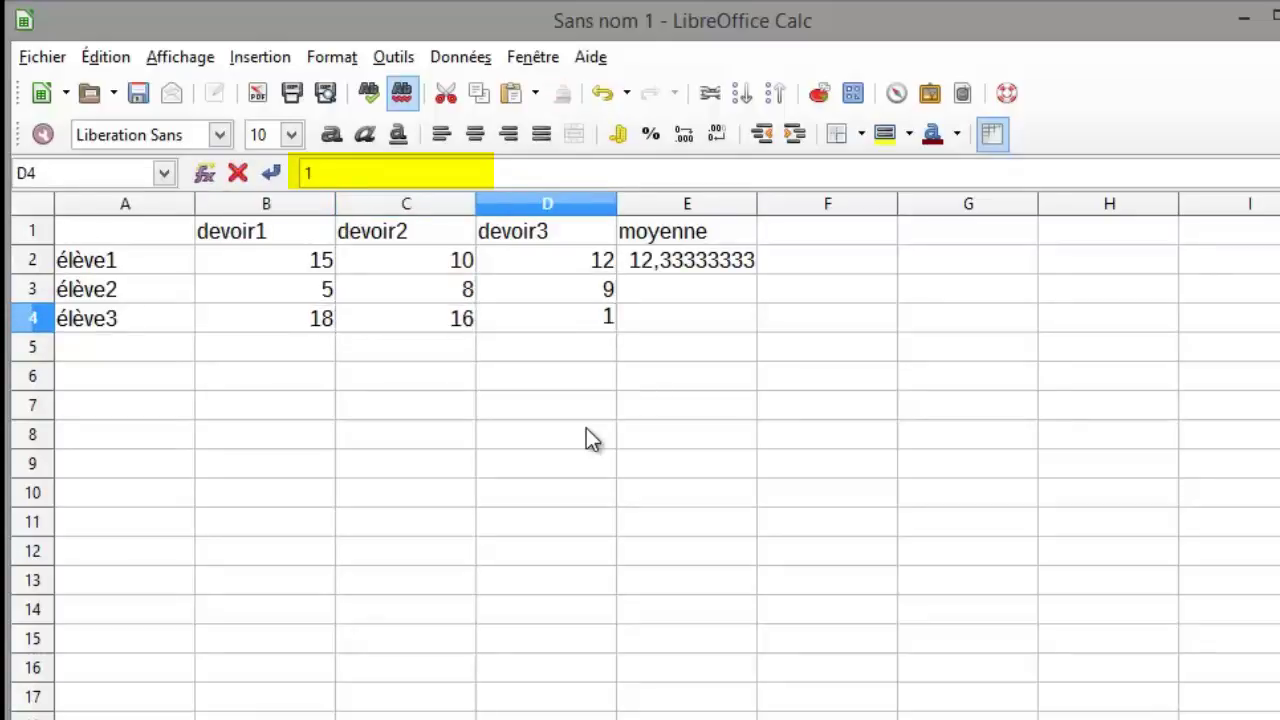
text(4)
click(670, 292)
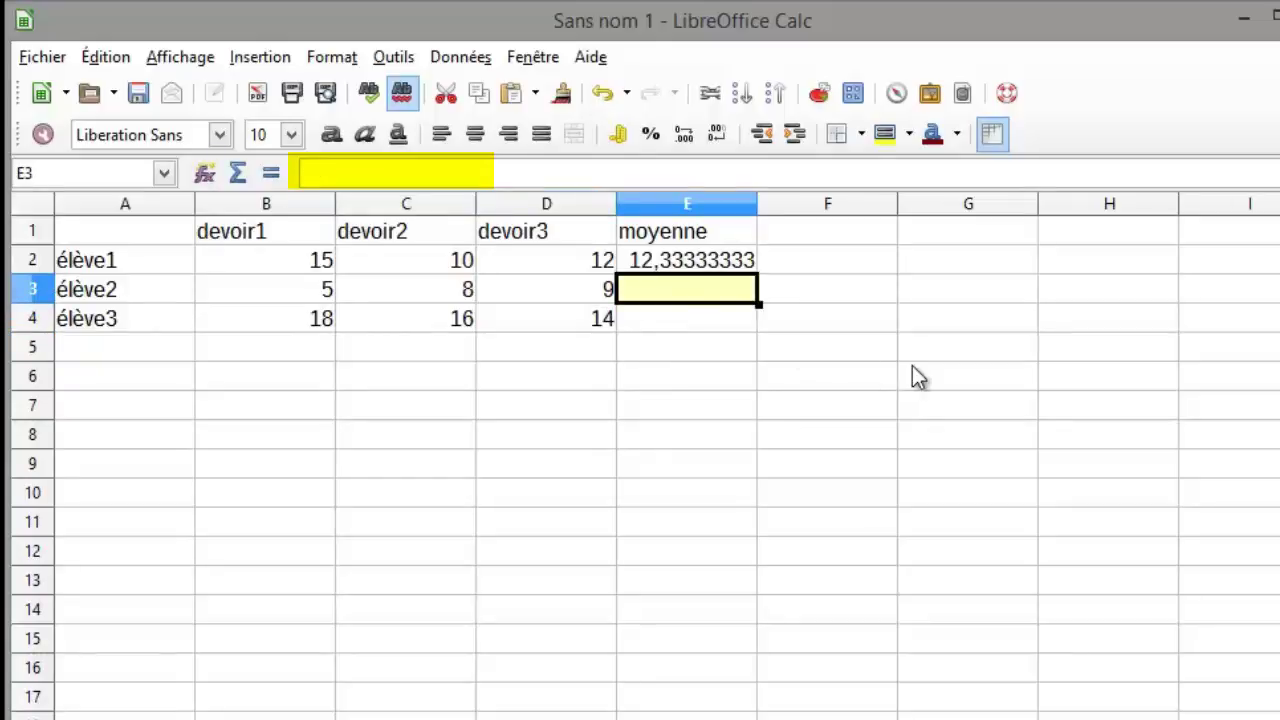
- Copy E2's average formula down to E3 and E4, giving 7,333333333 and 16
text(=)
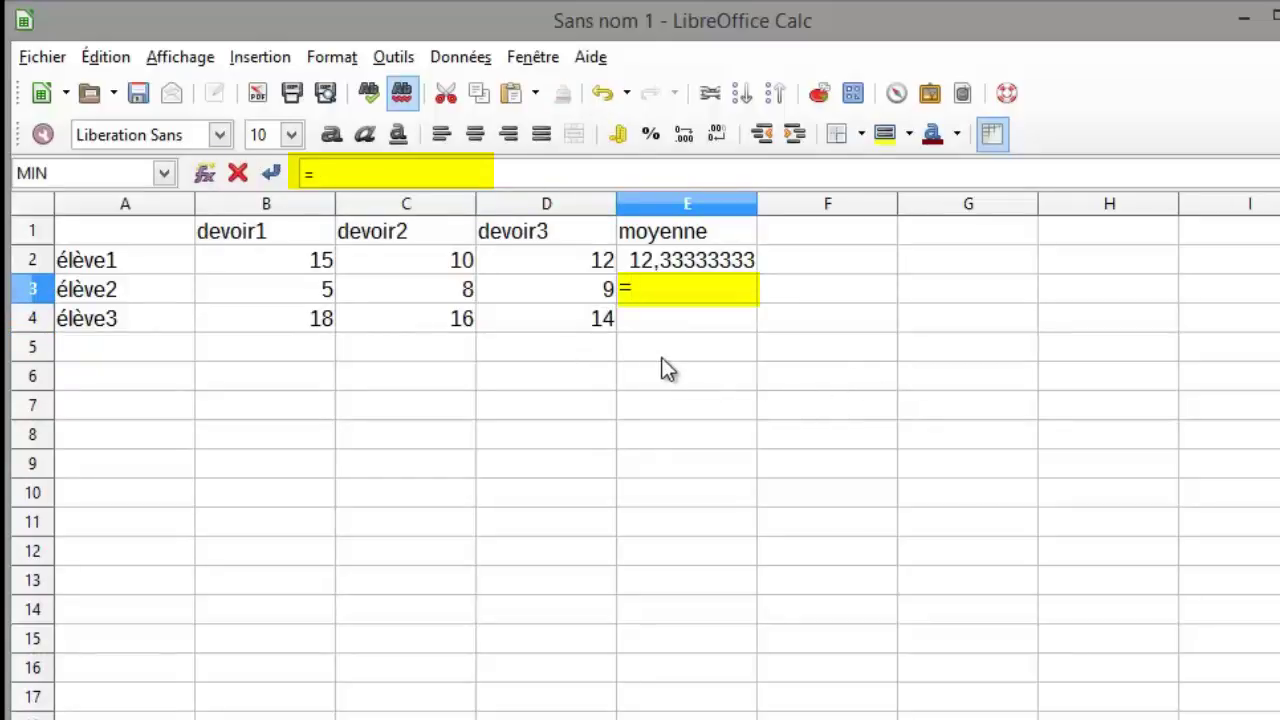
text(()
click(313, 296)
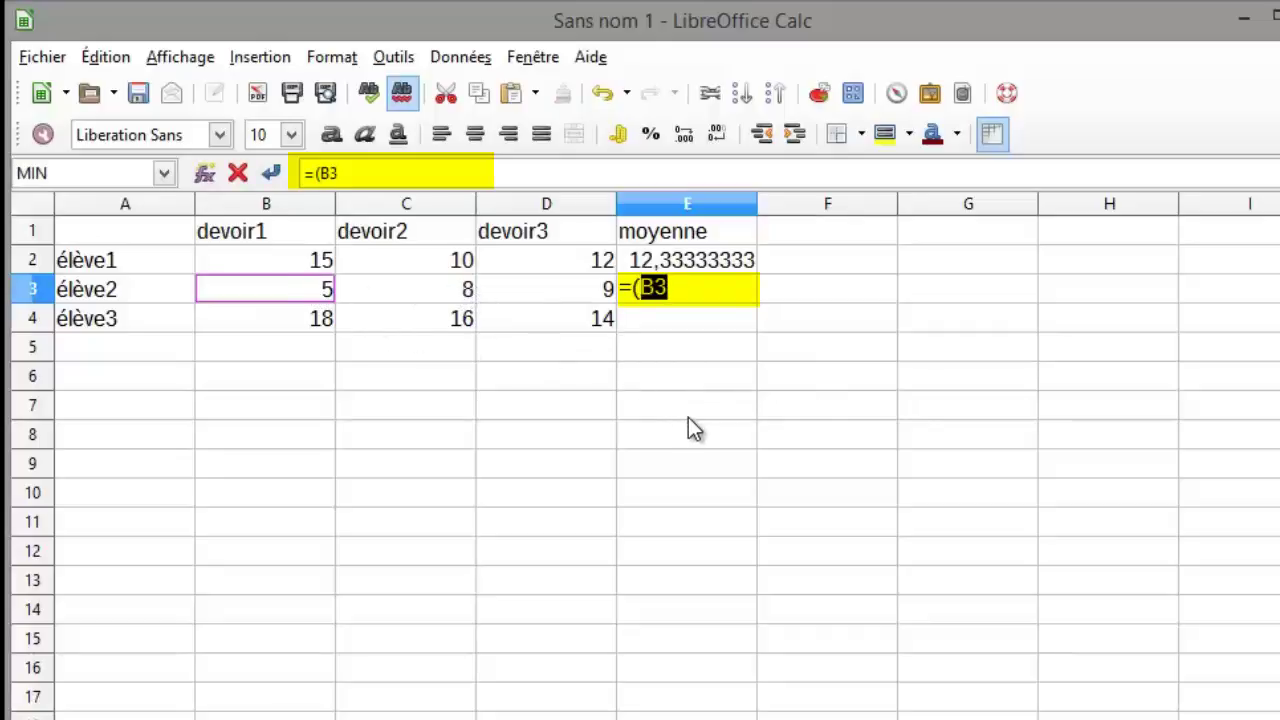
key(BackSpace)
key(BackSpace)
key(BackSpace)
key(BackSpace)
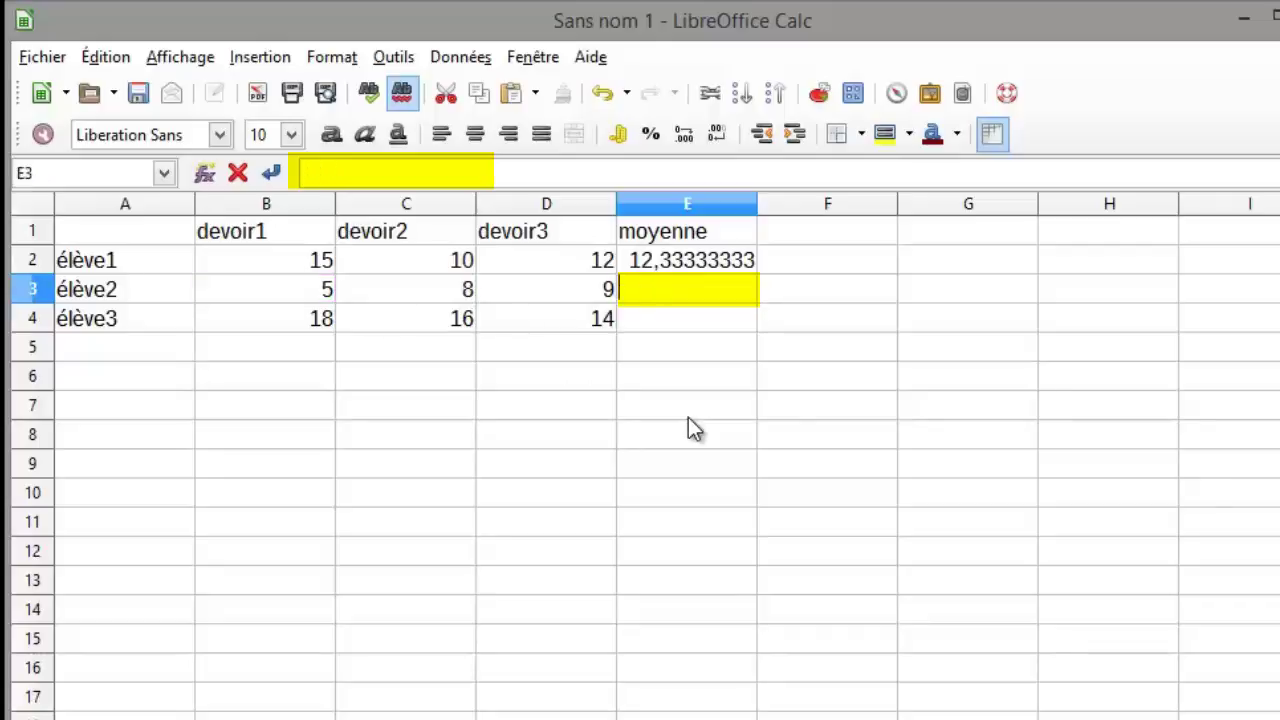
click(713, 256)
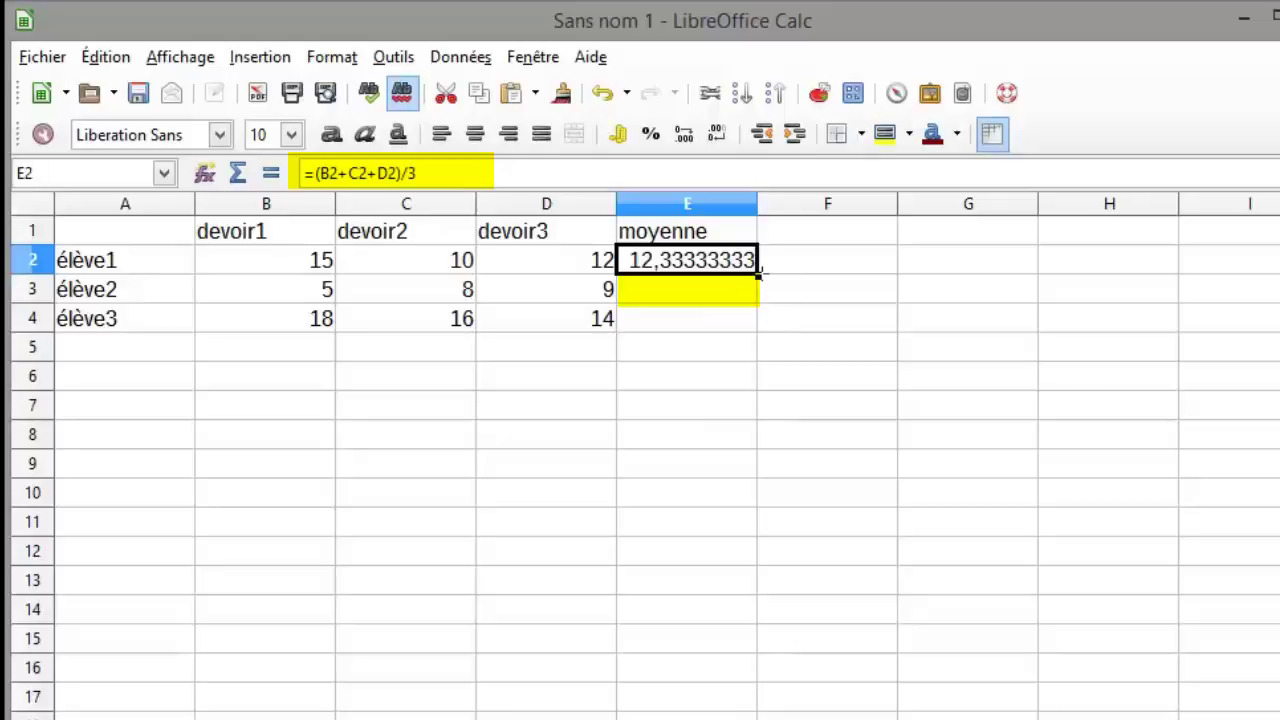
drag(759, 272, 755, 291)
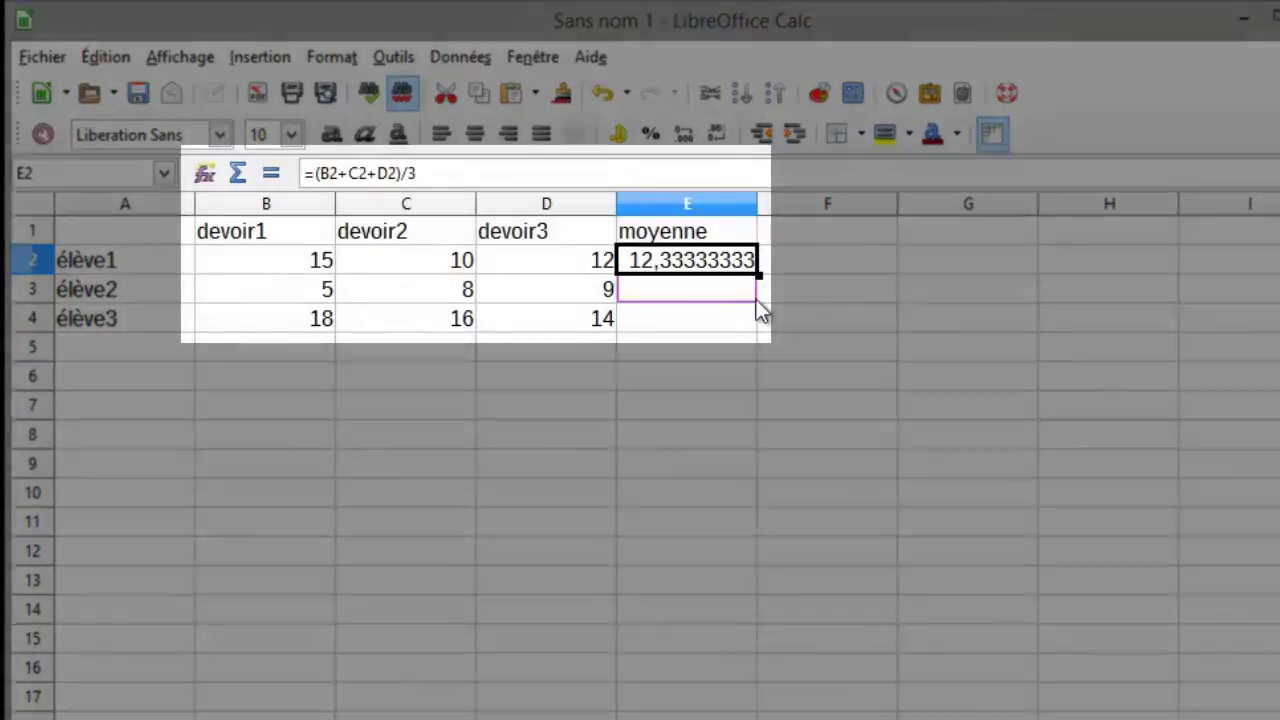
drag(756, 299, 756, 300)
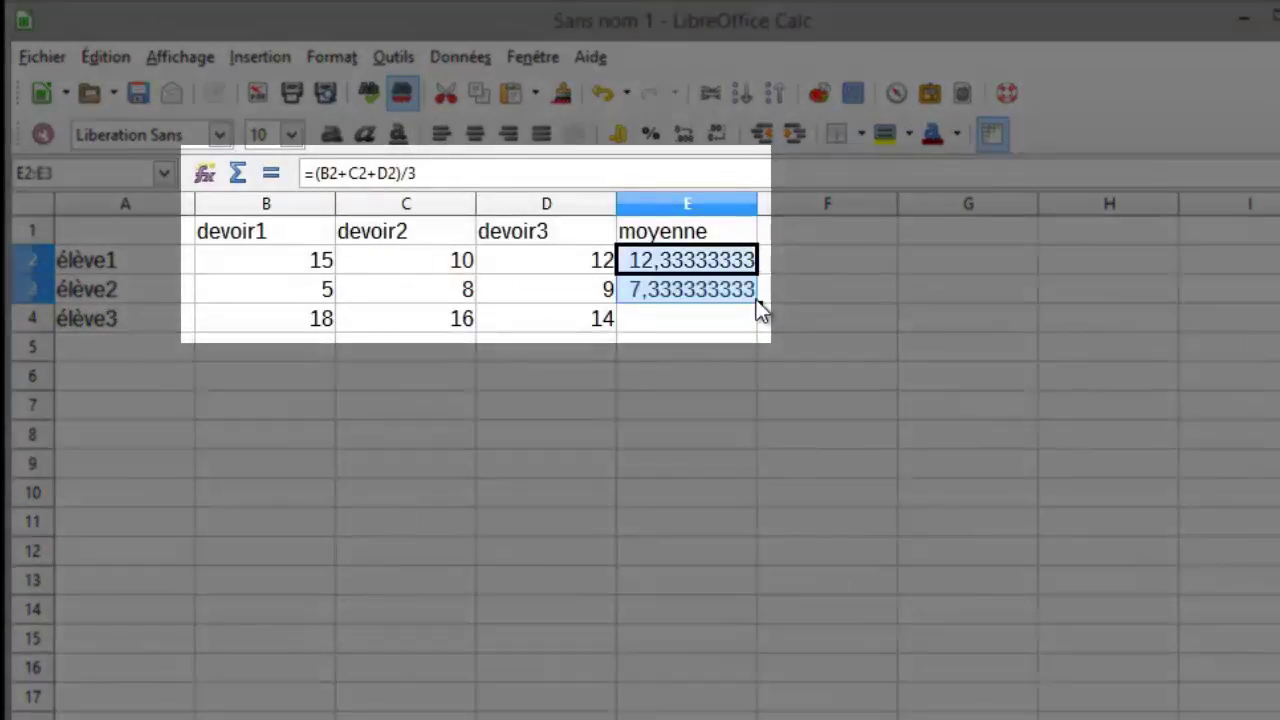
click(689, 294)
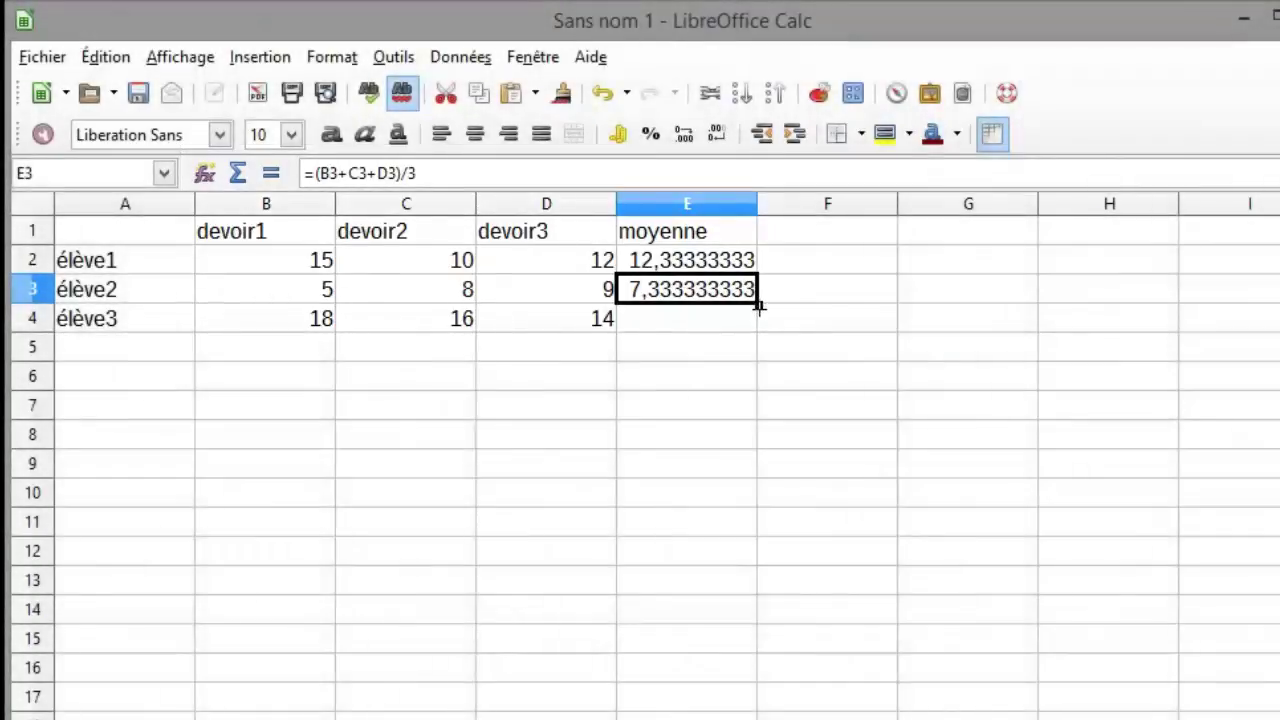
drag(759, 303, 758, 324)
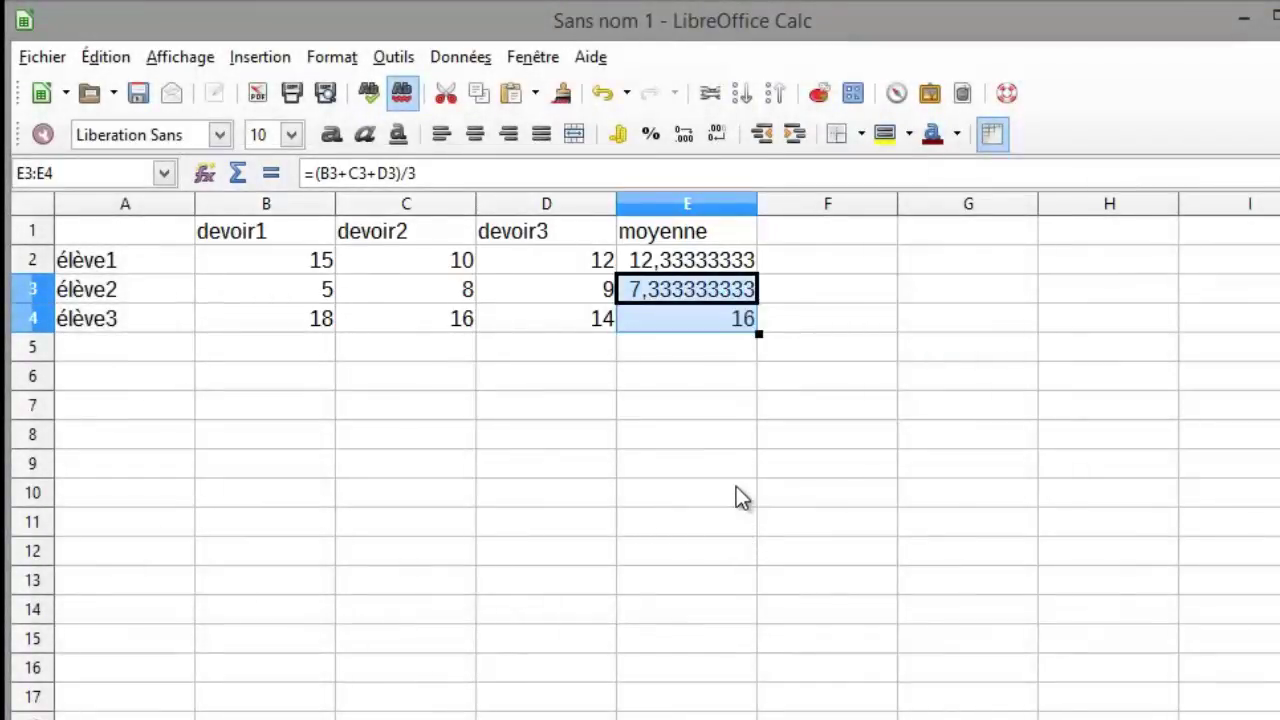
click(711, 439)
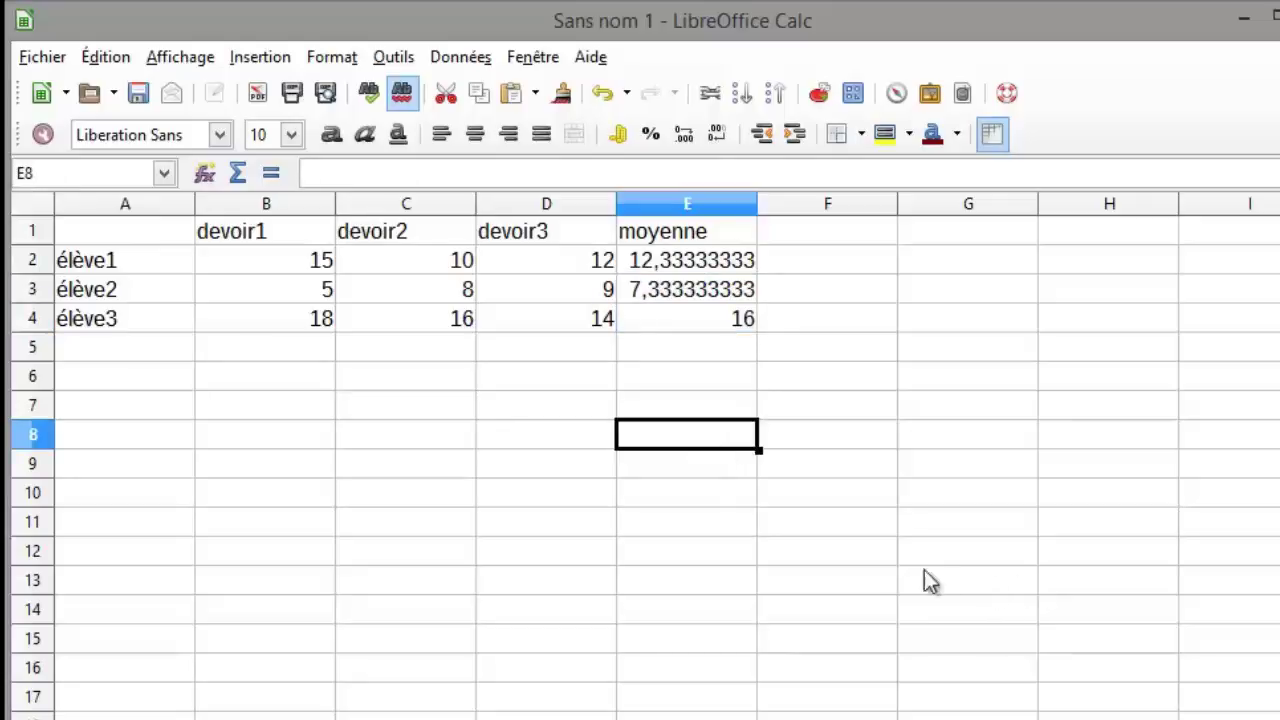
- Set E2:E4's number format to 2 decimal places in Formater les cellules
click(669, 256)
click(677, 288)
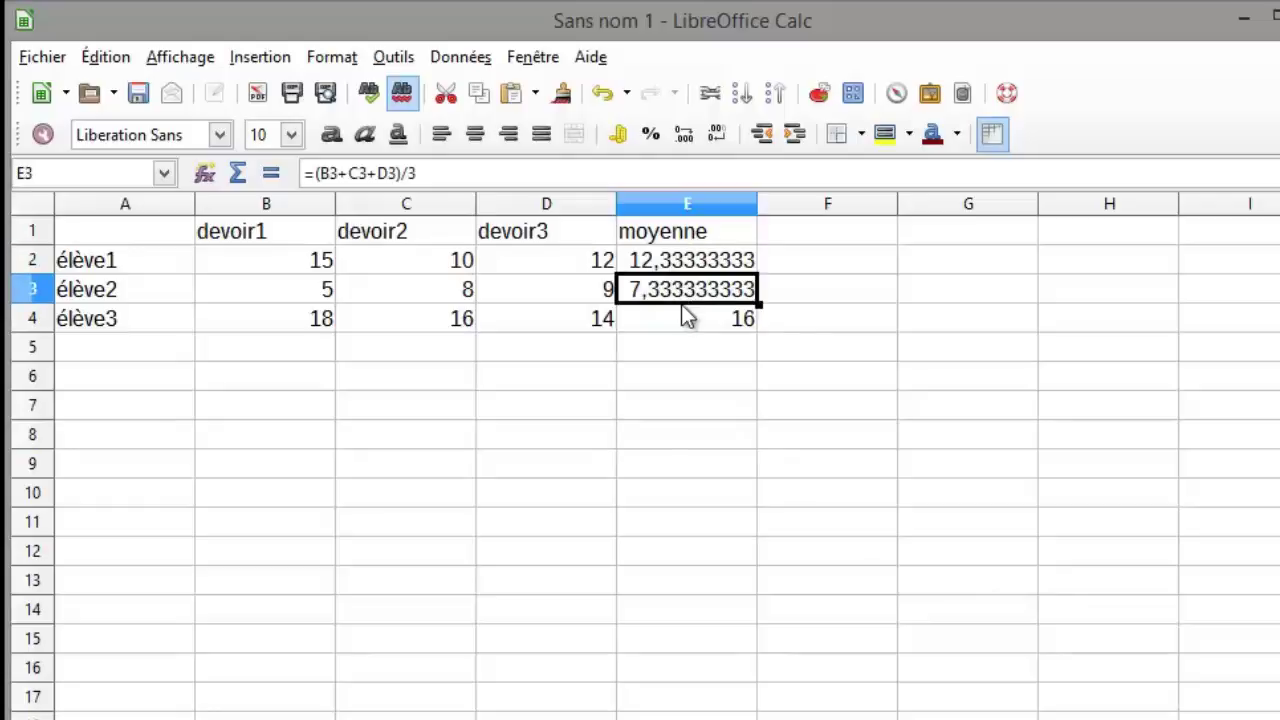
click(683, 313)
drag(671, 261, 694, 322)
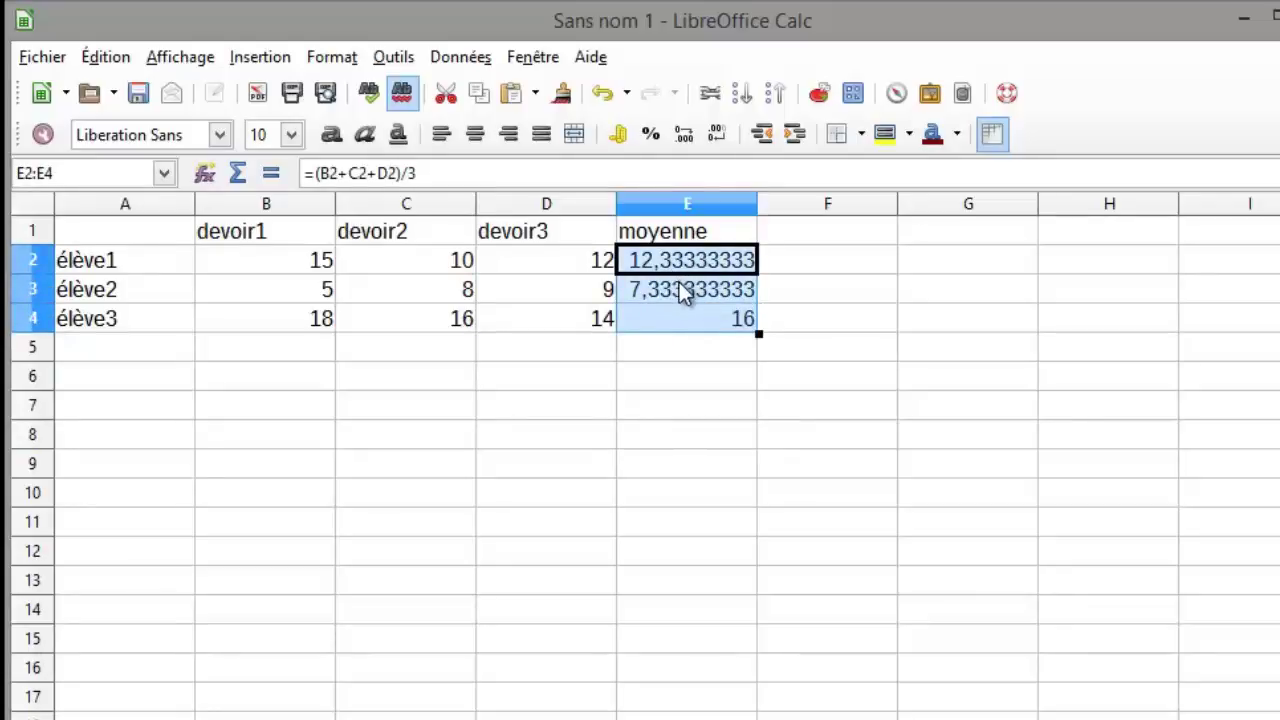
right_click(681, 286)
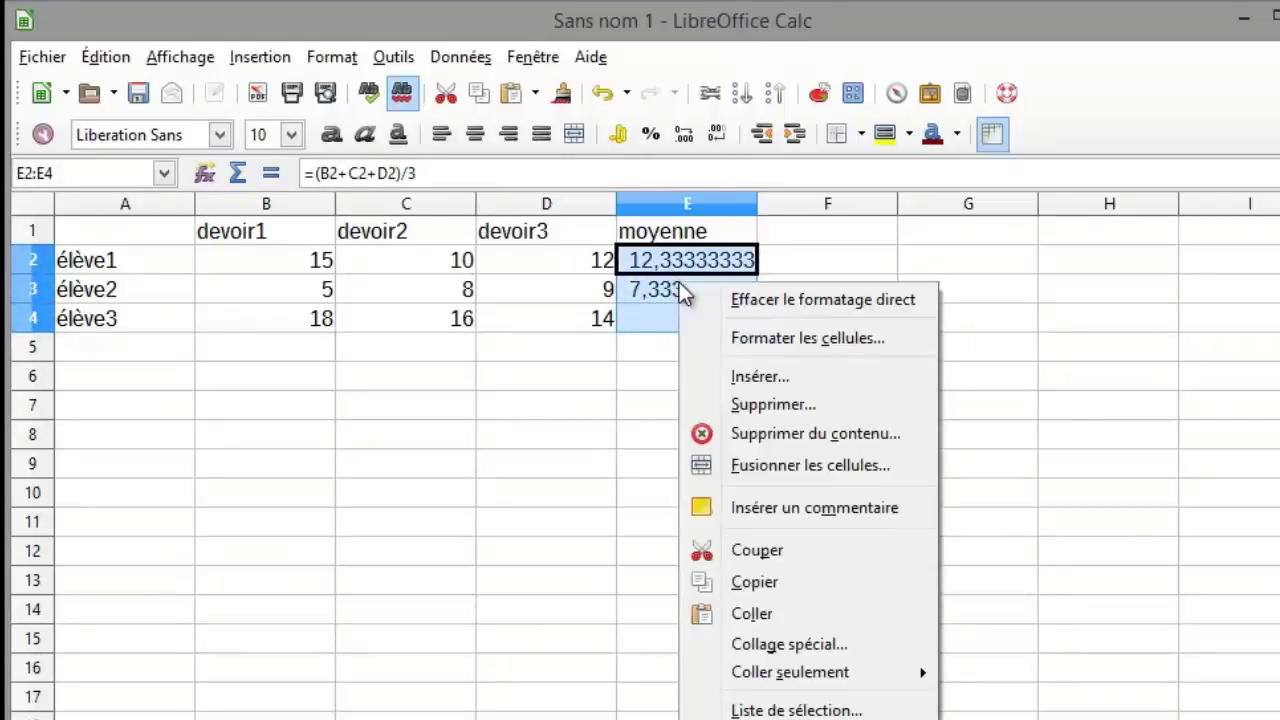
click(770, 340)
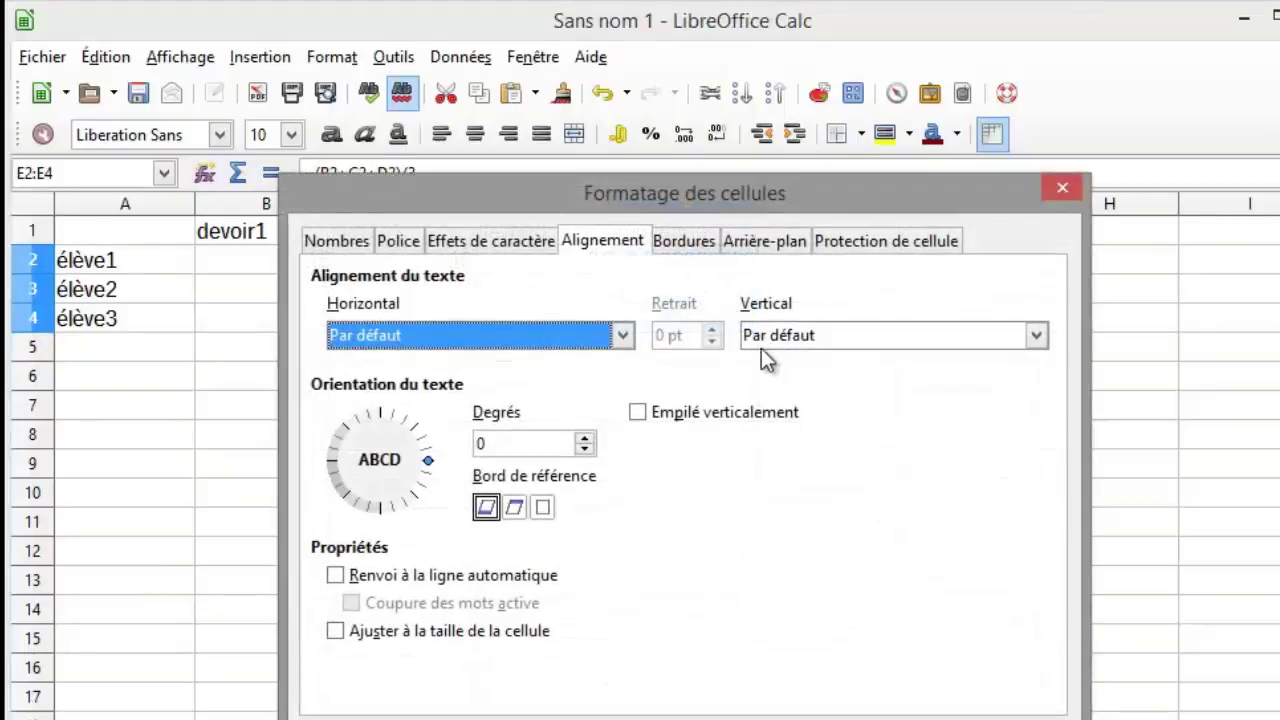
click(351, 241)
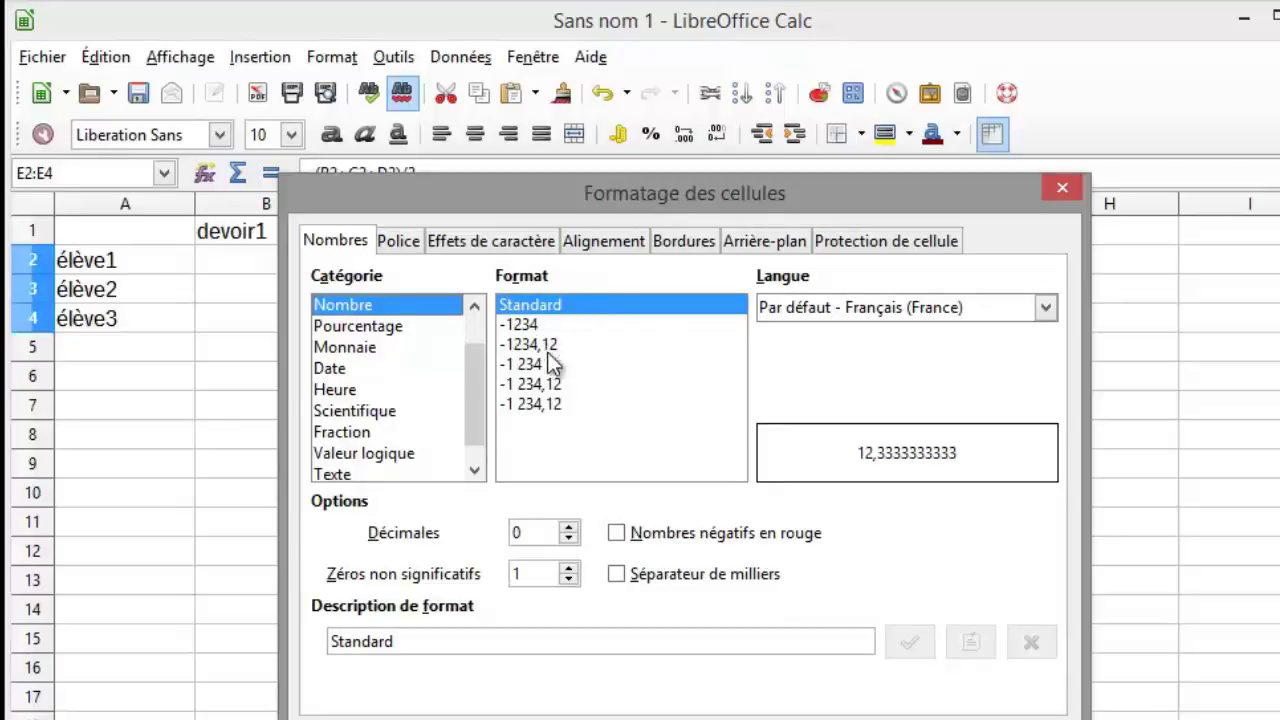
click(569, 528)
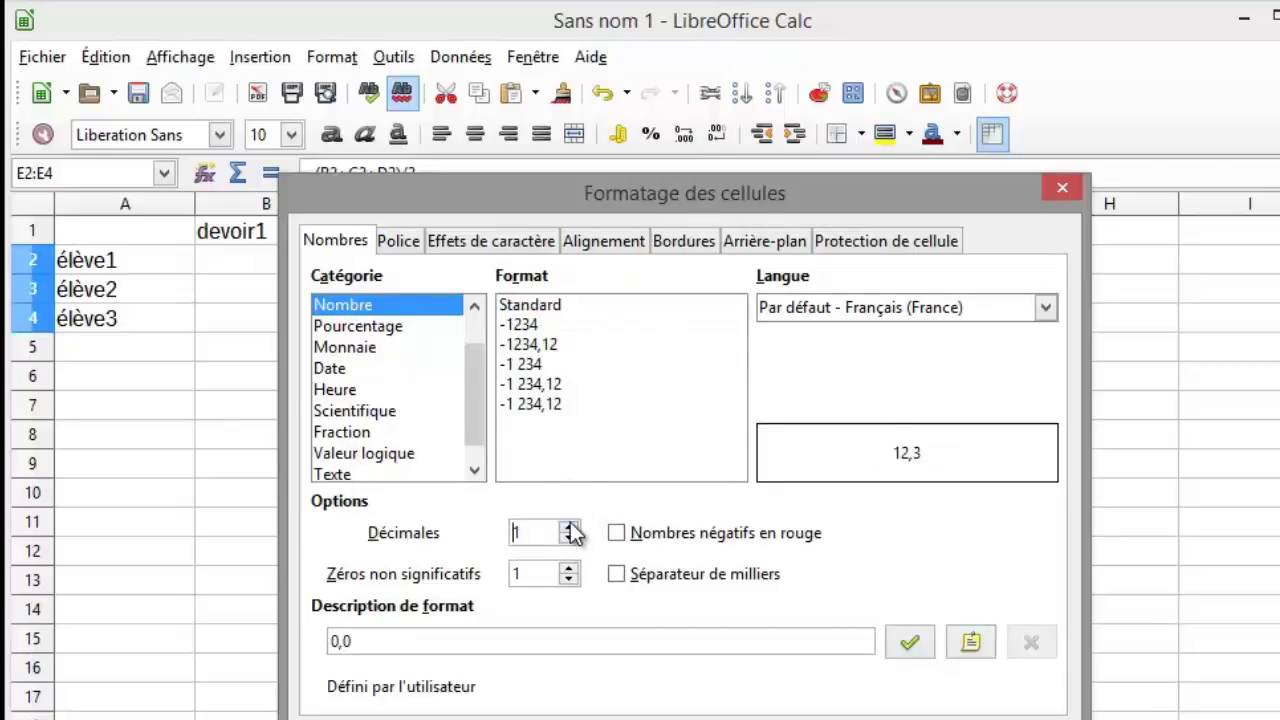
click(569, 528)
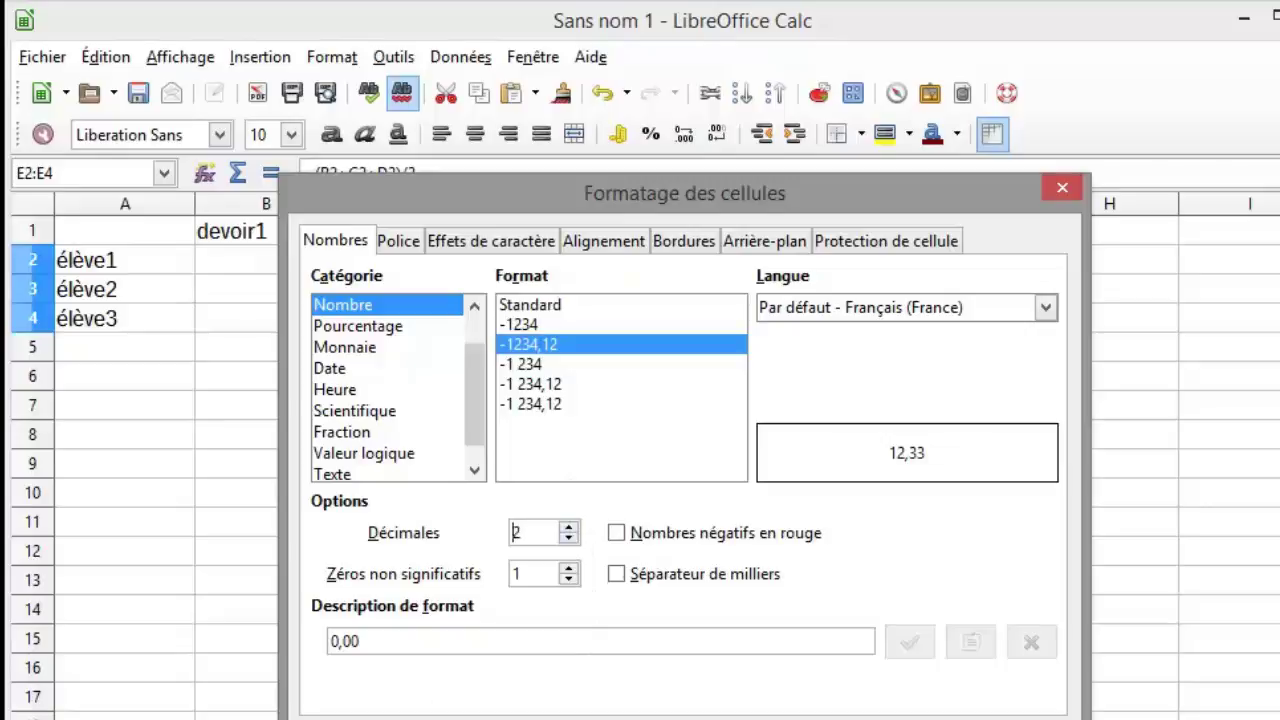
key(Return)
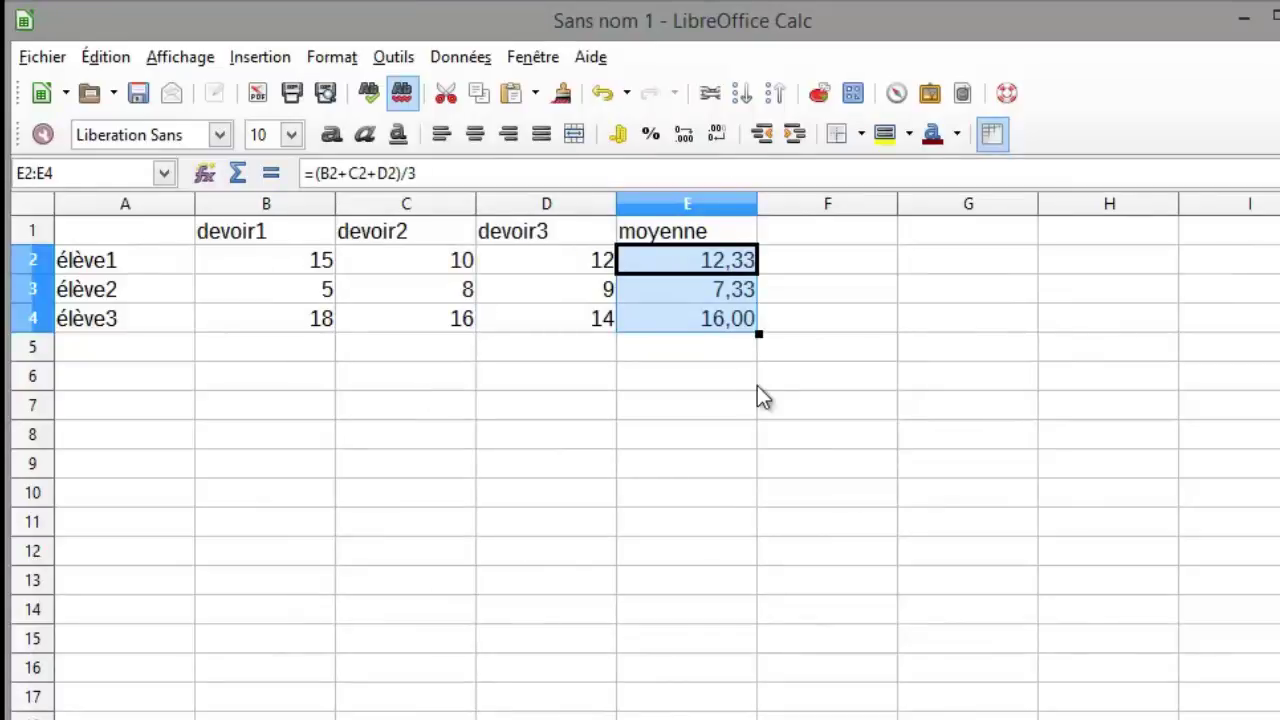
- Center header row 1 and give it a Gris 3 grey background
click(34, 231)
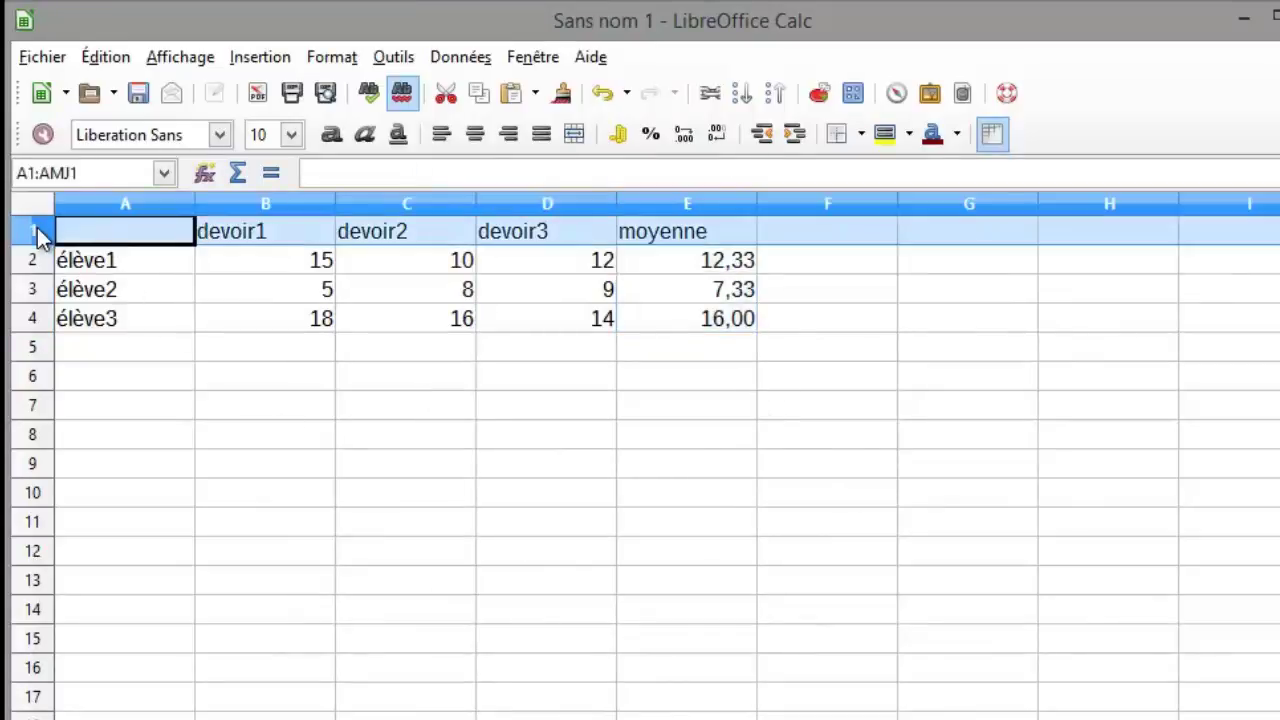
click(476, 136)
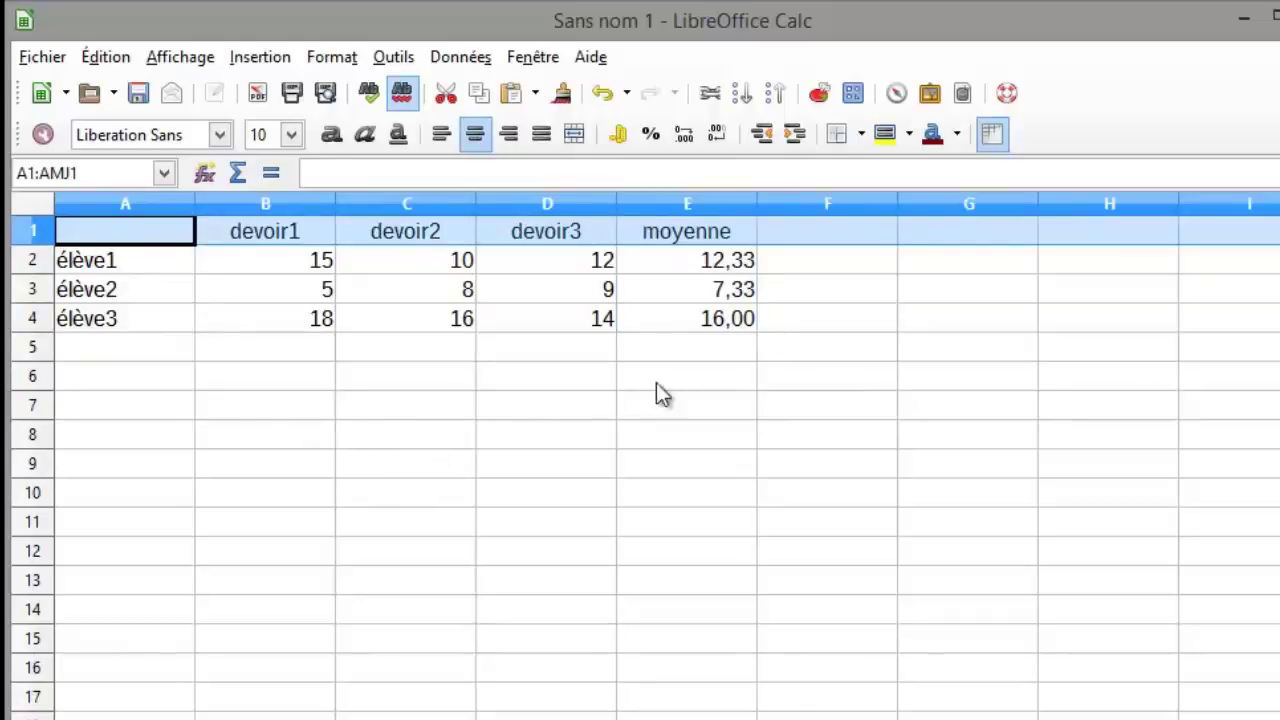
click(910, 136)
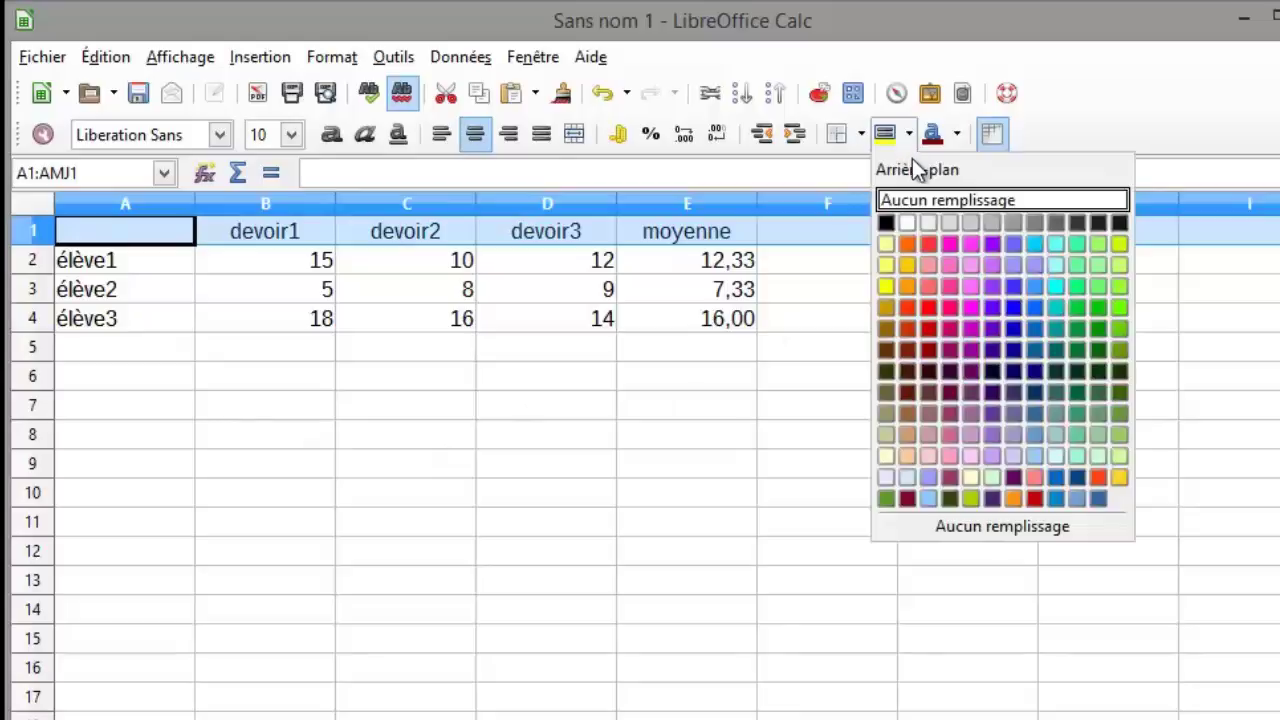
click(993, 224)
click(671, 408)
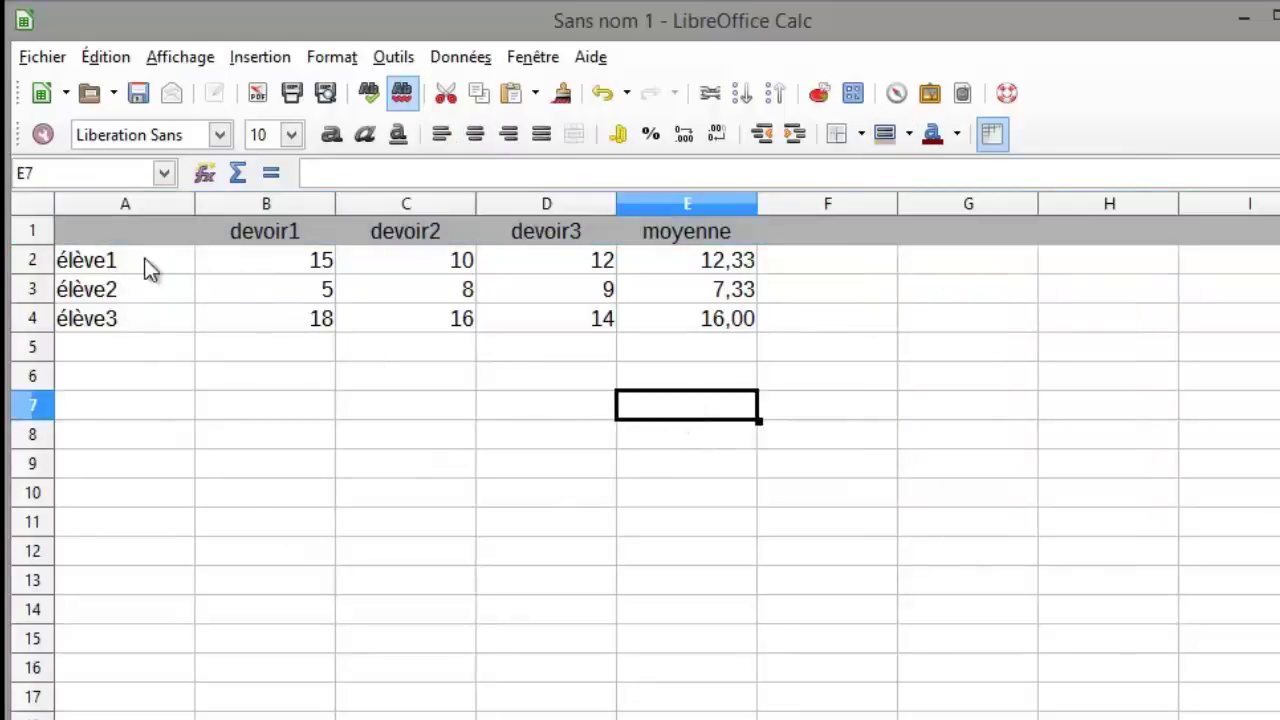
- Center the student data in A2:E4
drag(144, 260, 686, 322)
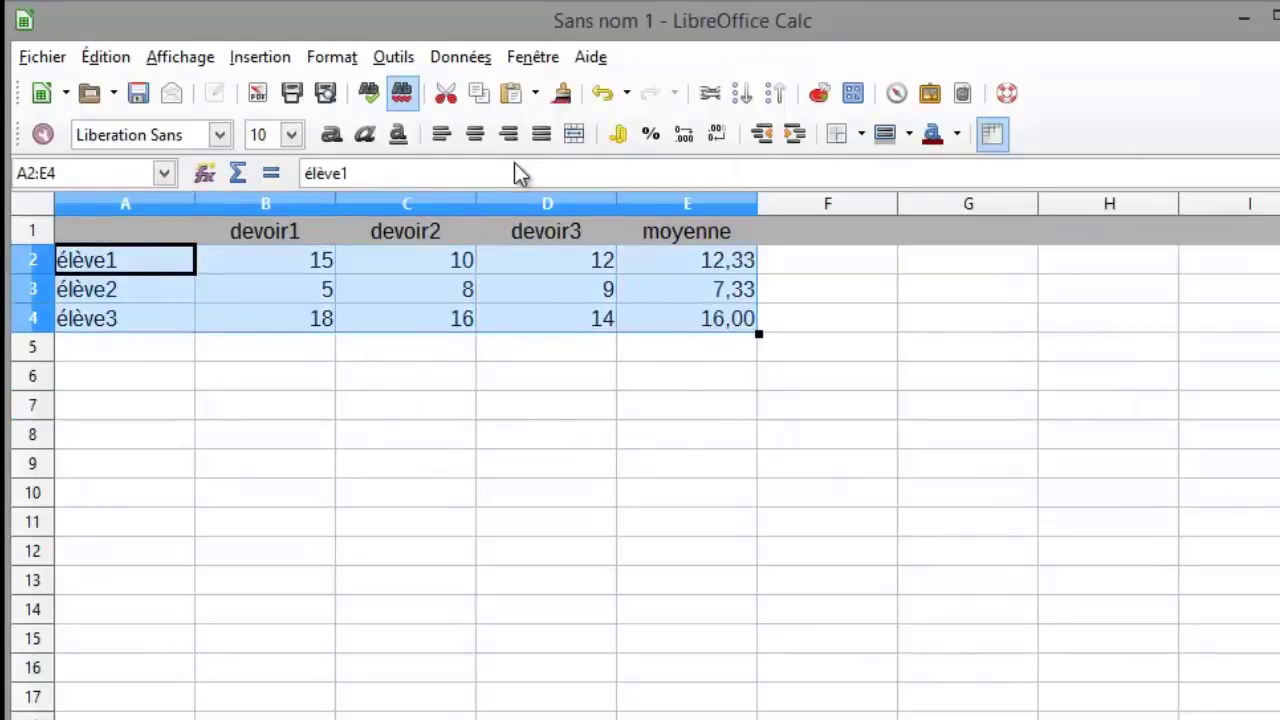
click(475, 134)
click(489, 521)
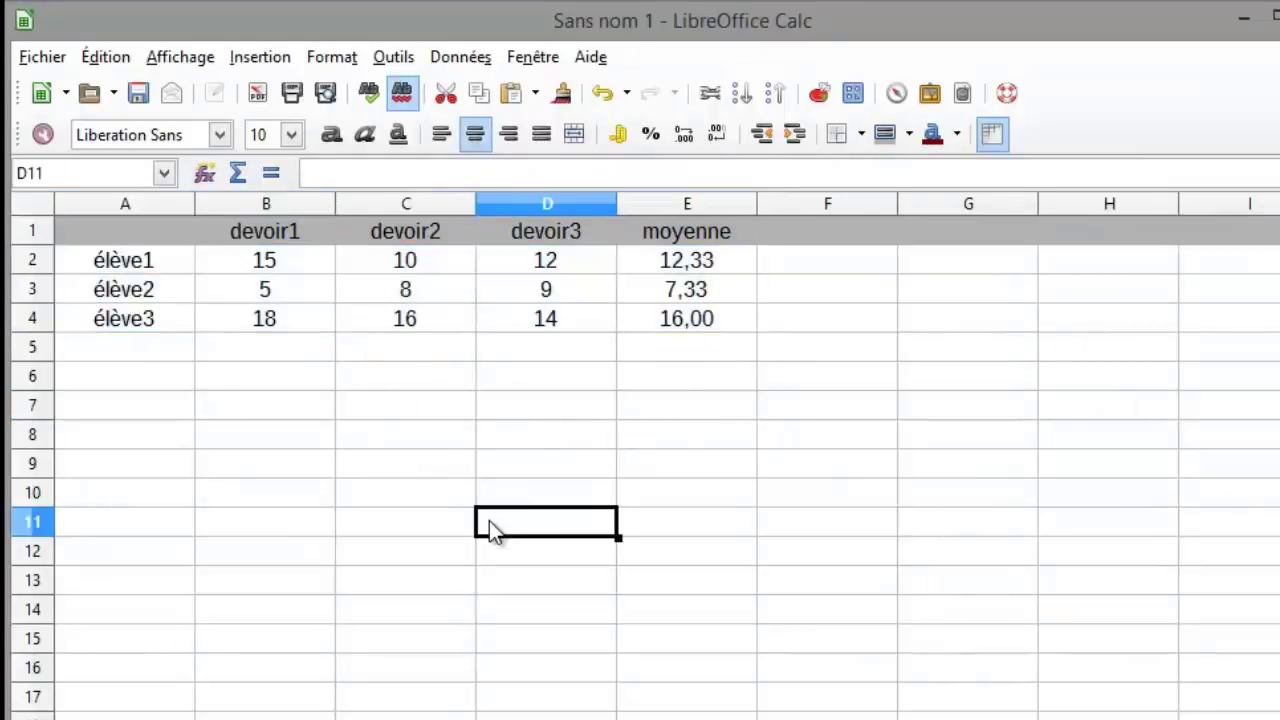